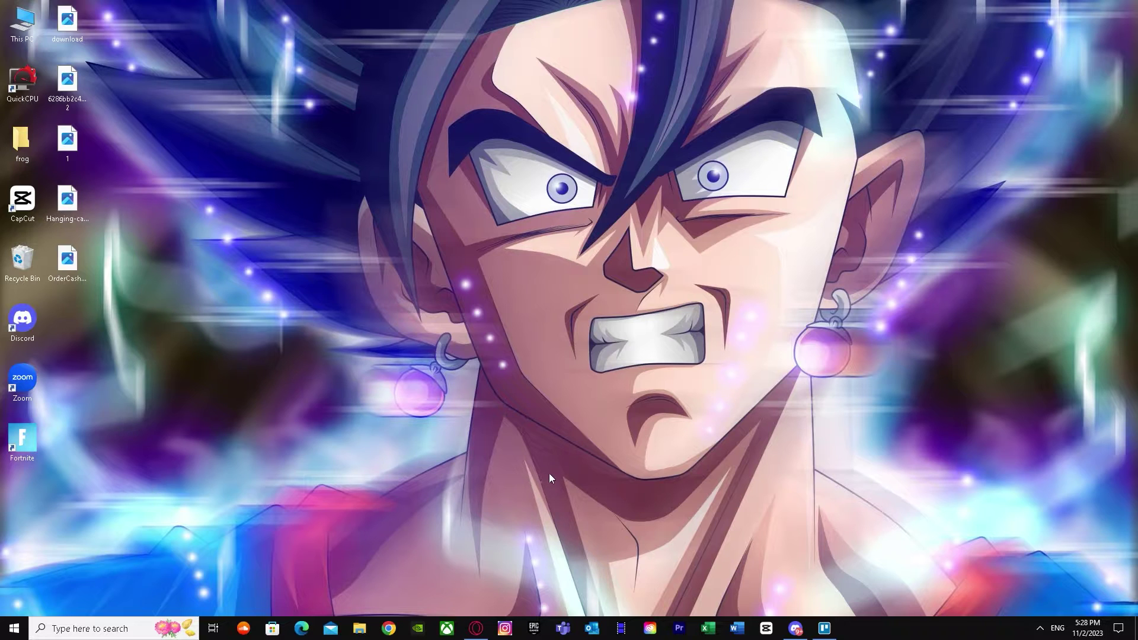
Bring Opera GX forward and switch to the already open Fandom homepage tab.
click(476, 630)
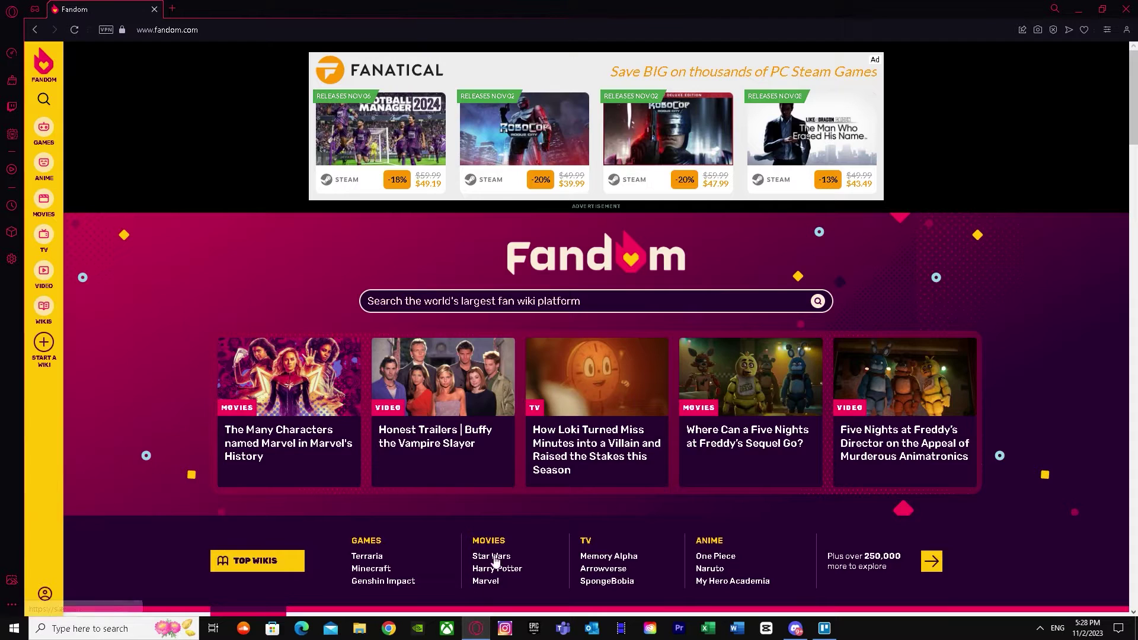
click(172, 8)
text(fandom.c)
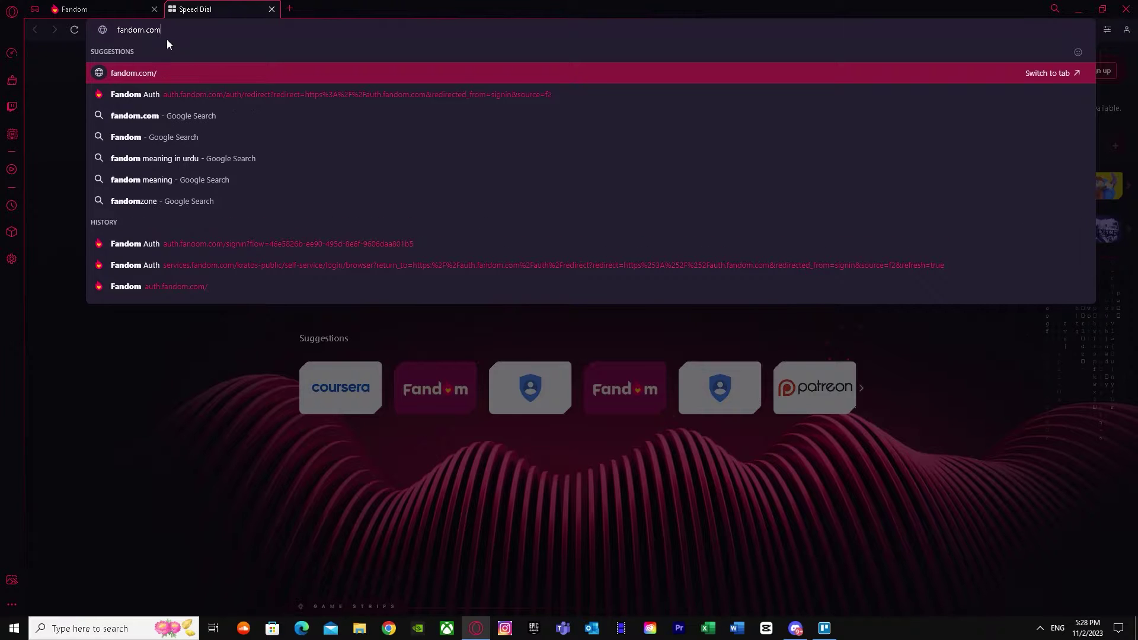
text(om)
click(271, 9)
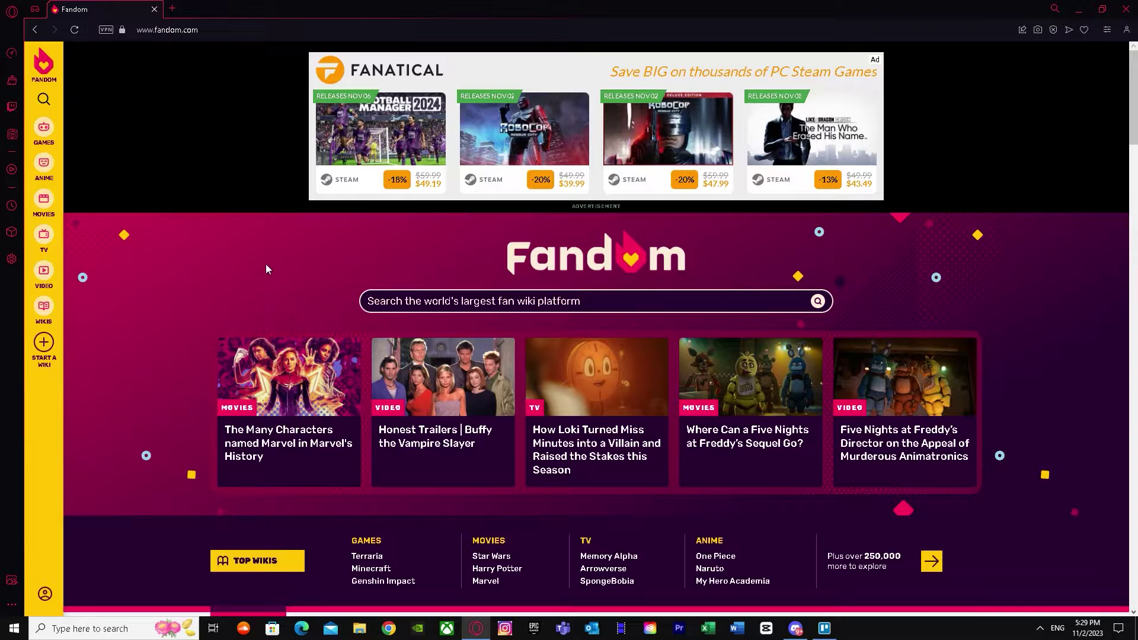
Start a new wiki named Spiderheroes with the web address spiderheroes12.
click(44, 344)
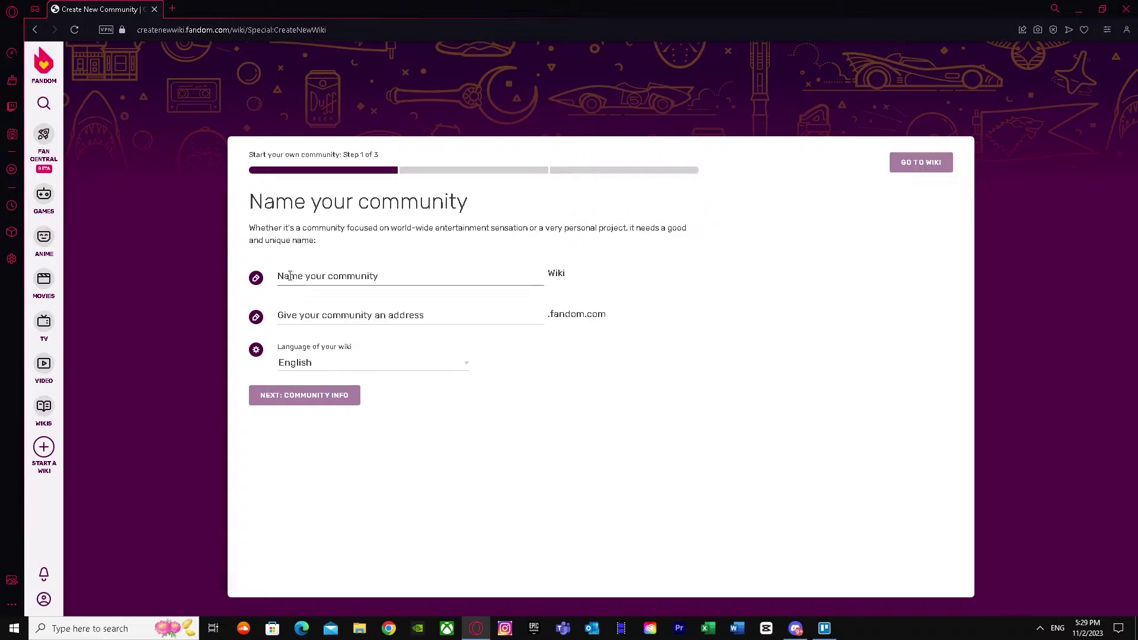
click(308, 278)
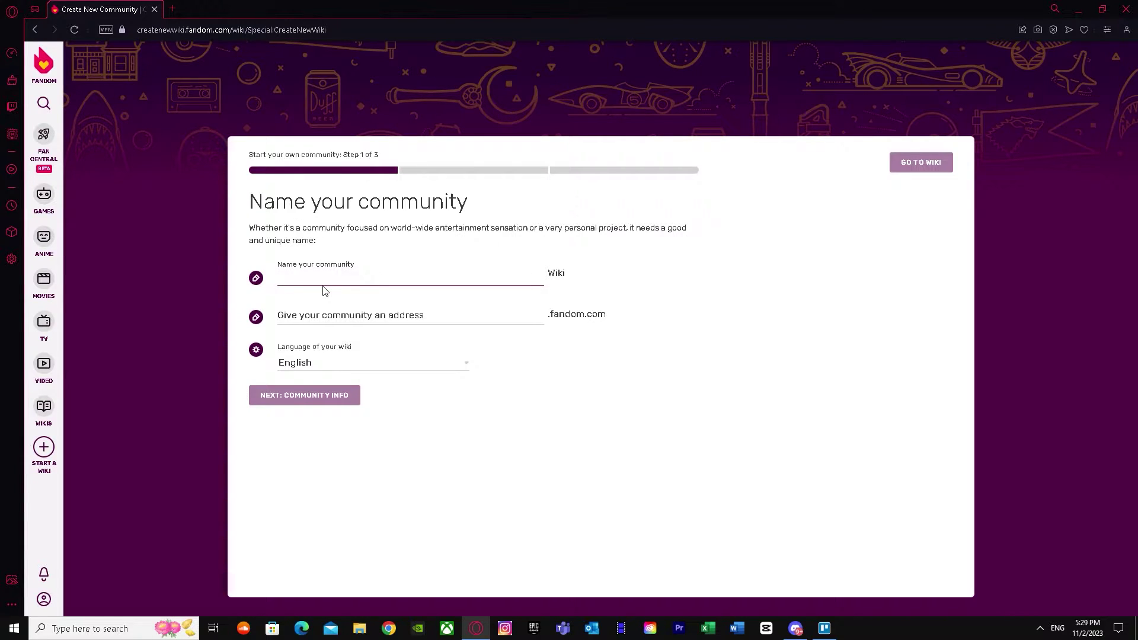
text(Spiderheroes)
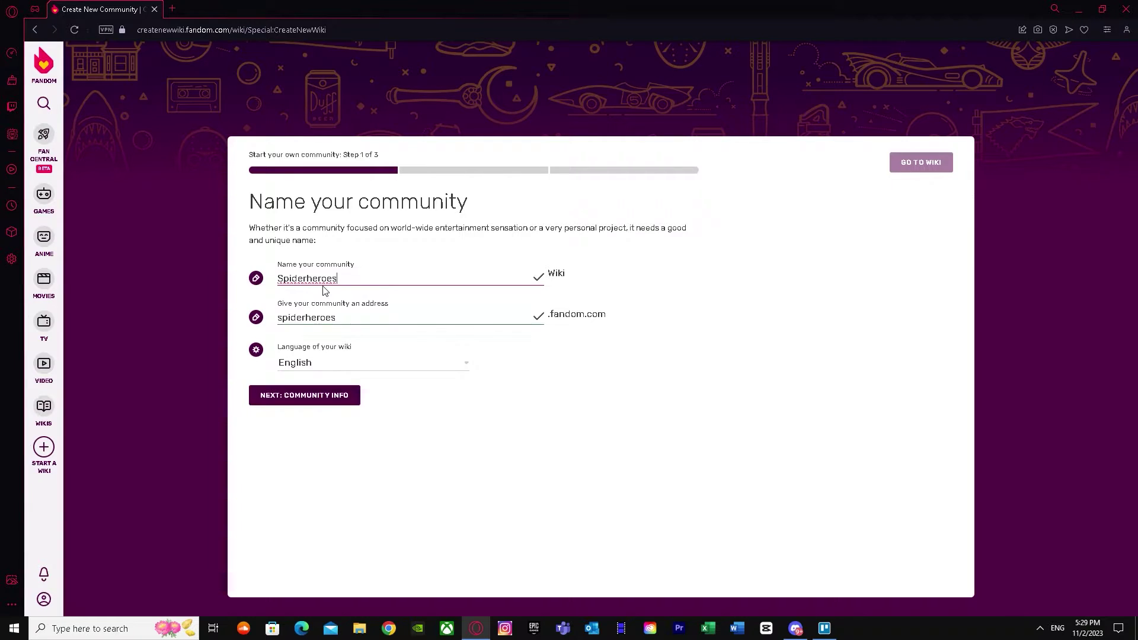
click(342, 317)
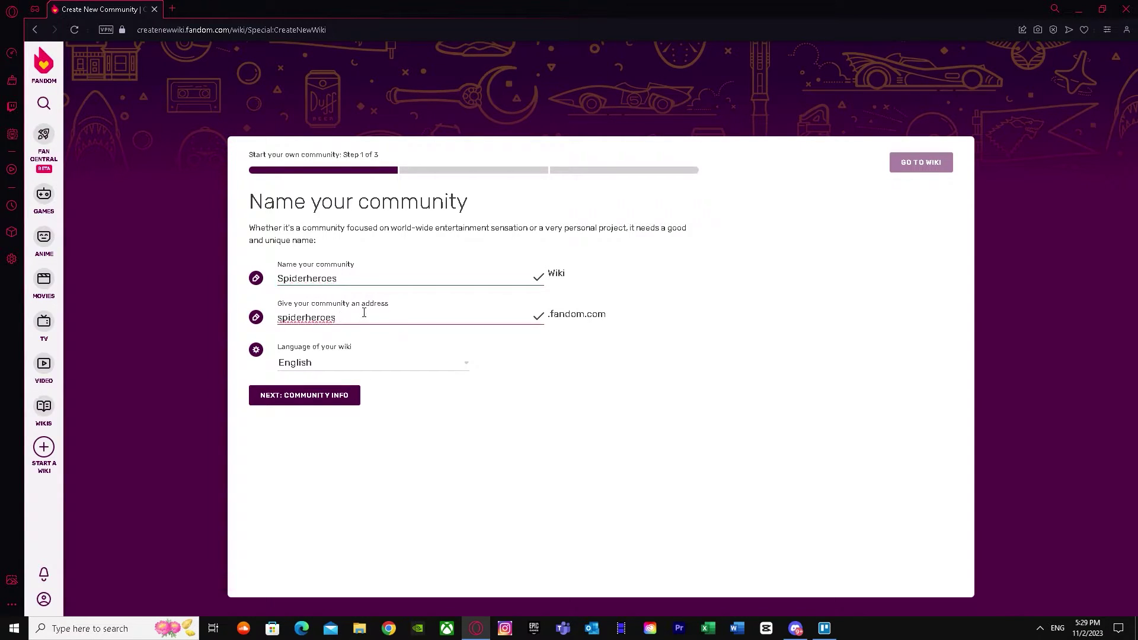
text(12)
click(603, 395)
Keep English as the wiki language and continue to the community info step.
click(467, 365)
scroll(341, 472, down, 2)
scroll(344, 475, down, 2)
scroll(350, 468, up, 5)
scroll(354, 461, up, 3)
scroll(346, 439, up, 4)
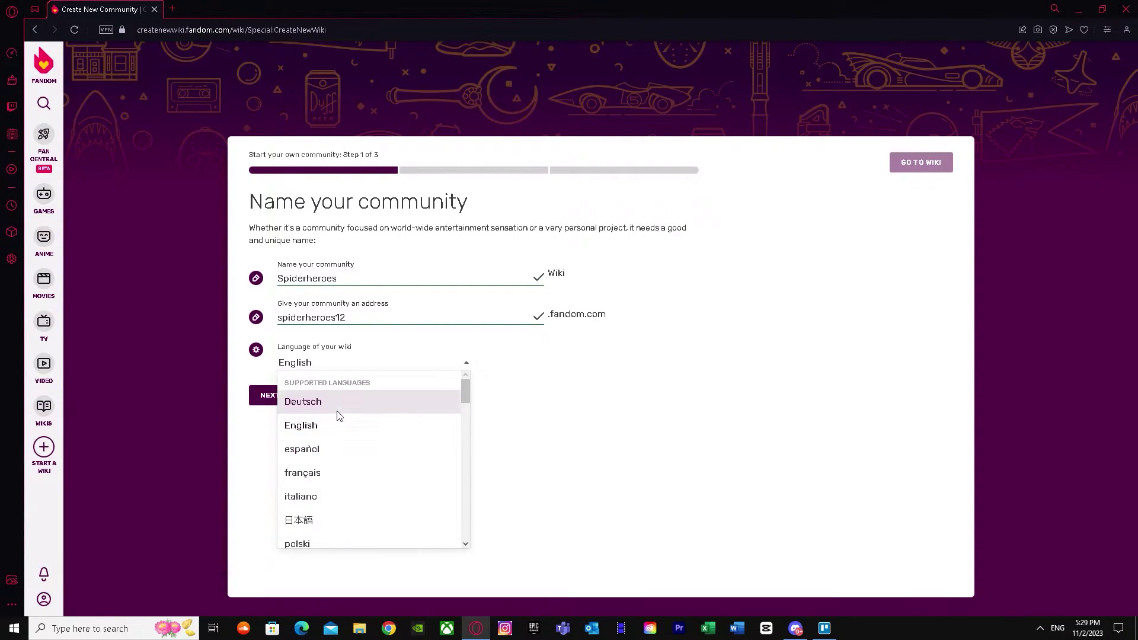
click(334, 435)
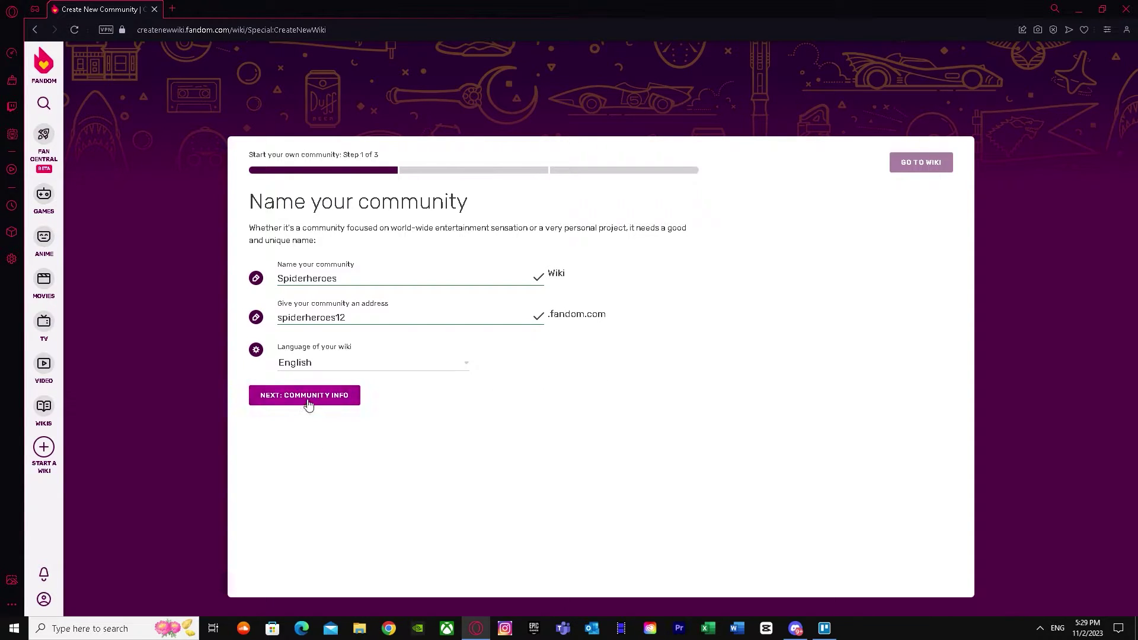
click(311, 402)
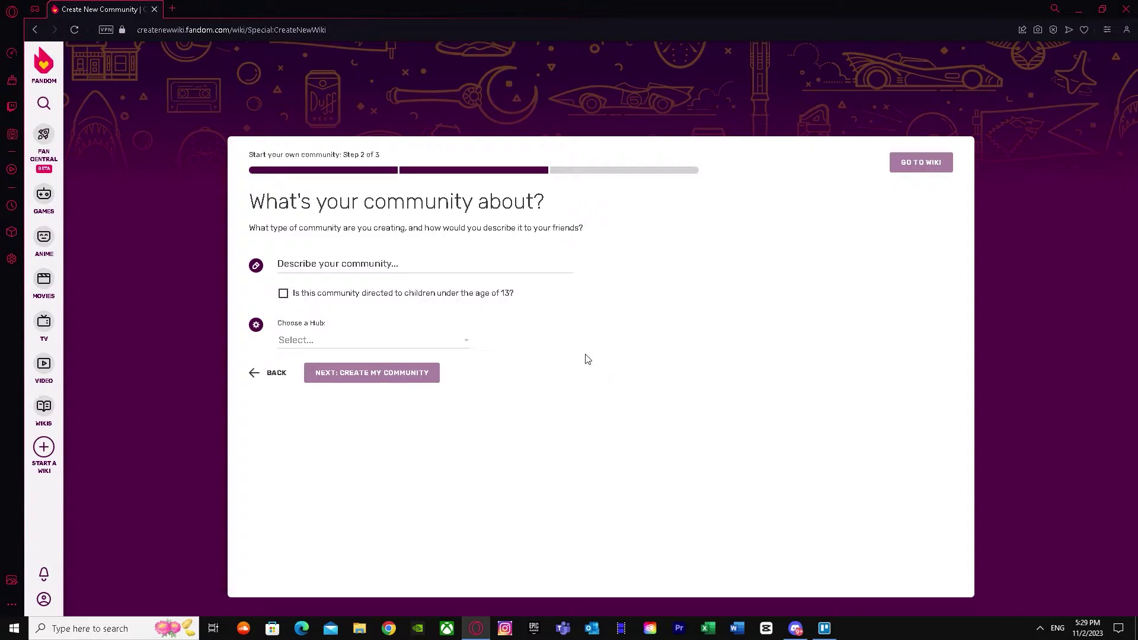
Describe the community for superhero fans, choose the Movies hub plus Video Games, and attempt creation.
click(446, 267)
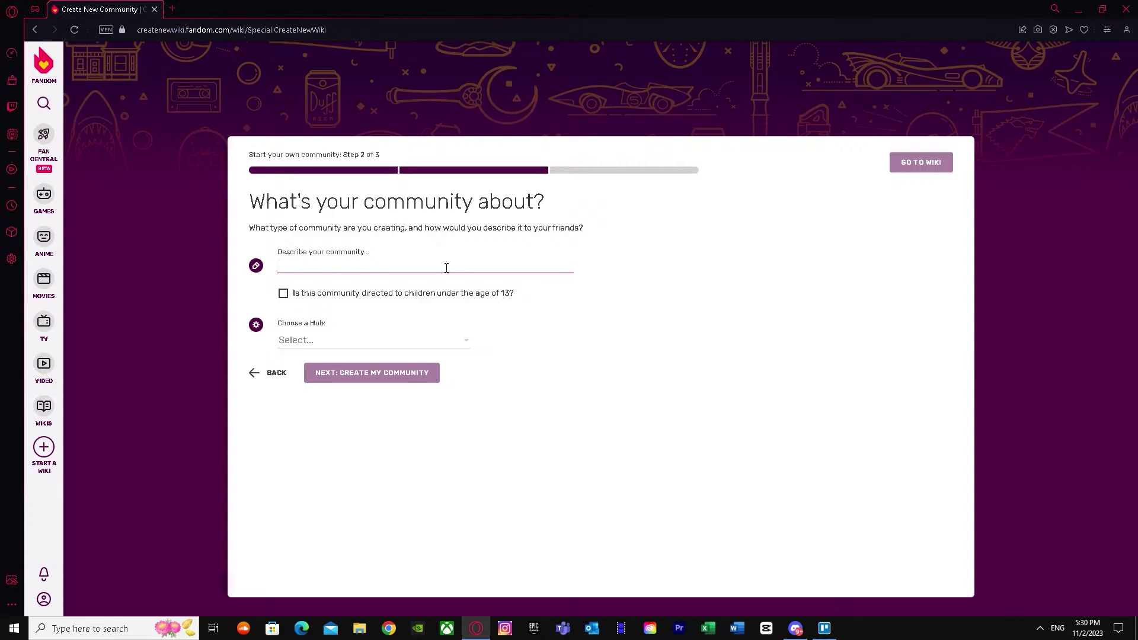
text(A communtiy for superheroes fans where can talk about it)
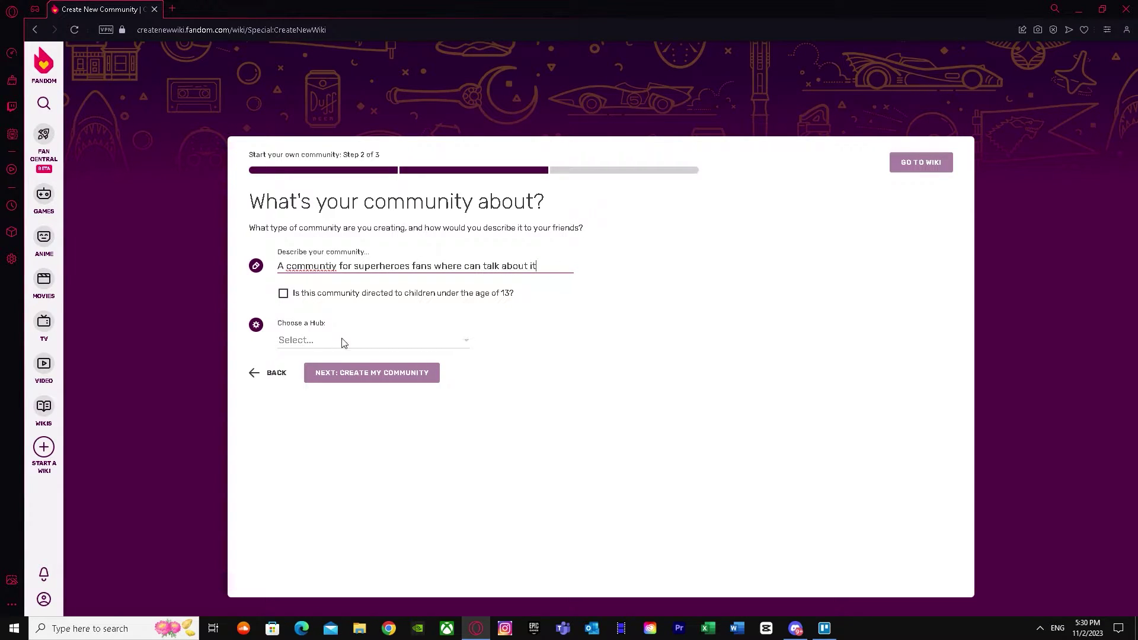
click(467, 343)
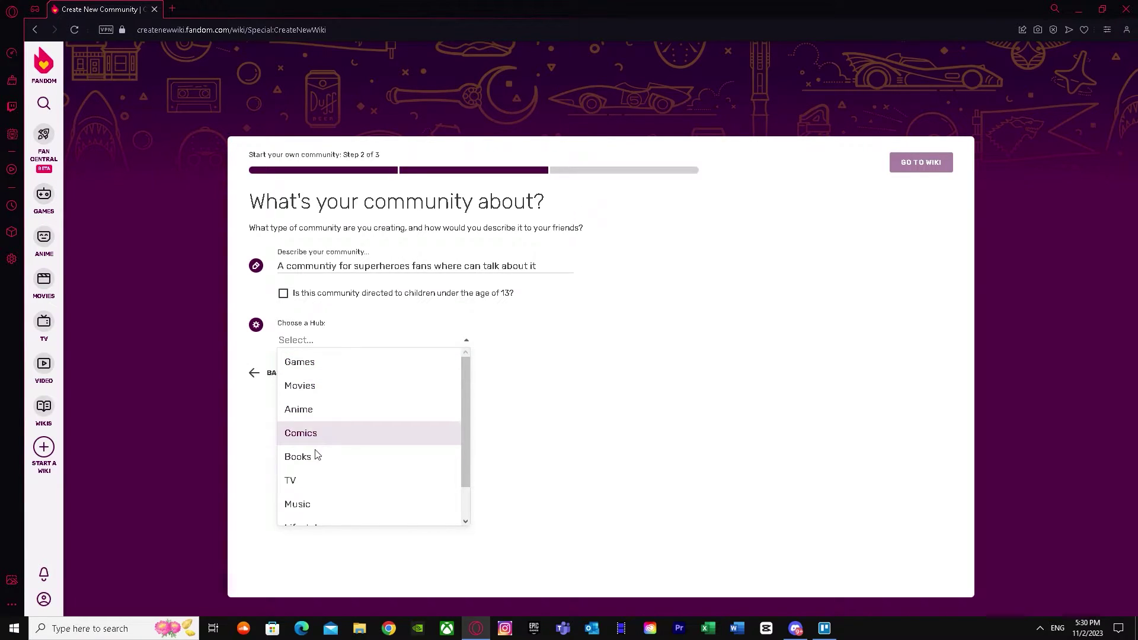
click(307, 388)
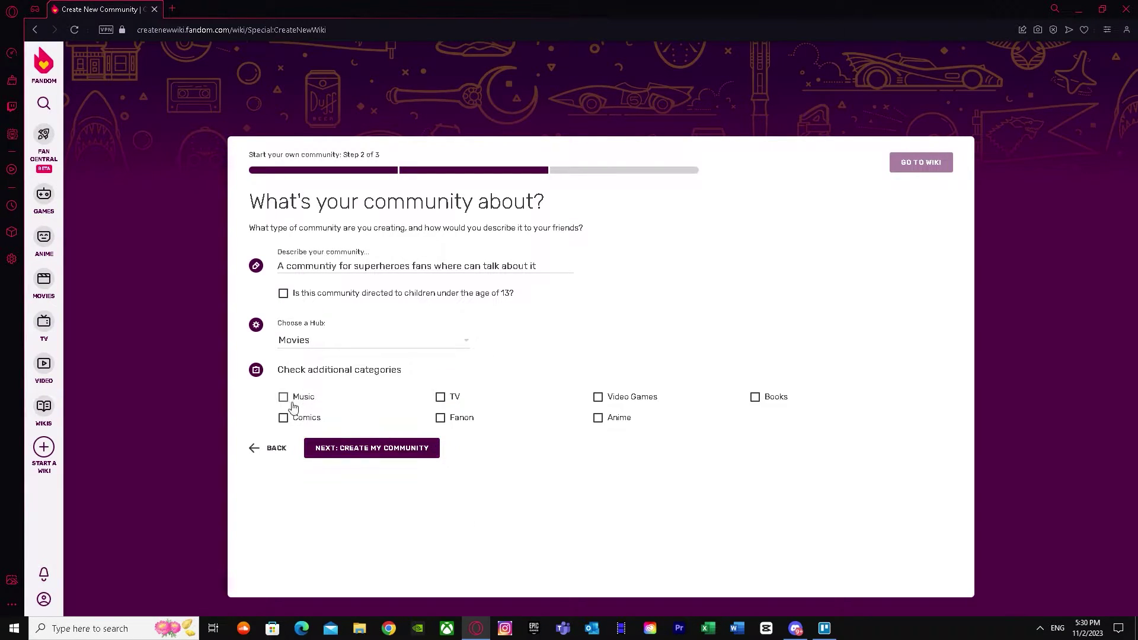
click(598, 397)
click(374, 454)
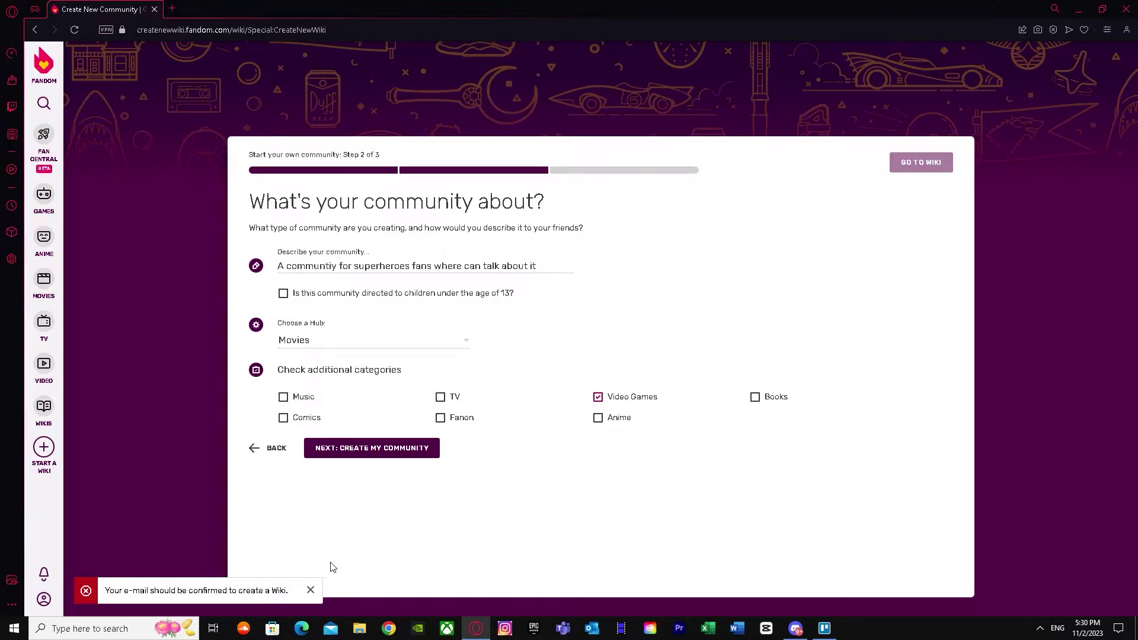
Open Fandom's 'Confirm your email' message in Gmail under the mailbox's Chrome profile.
click(392, 631)
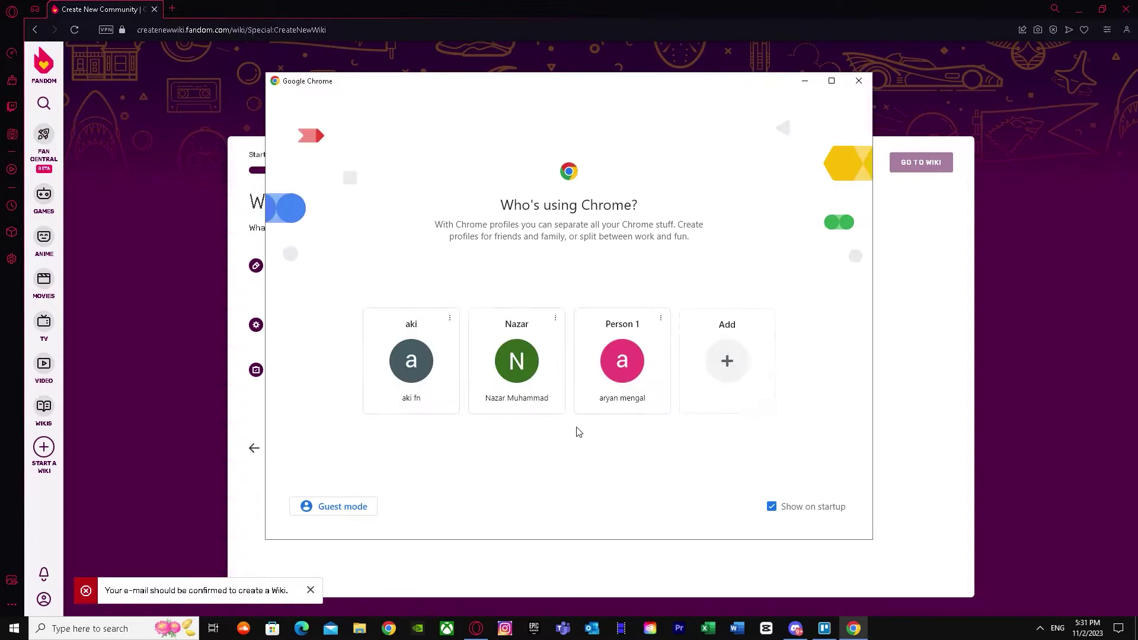
click(516, 361)
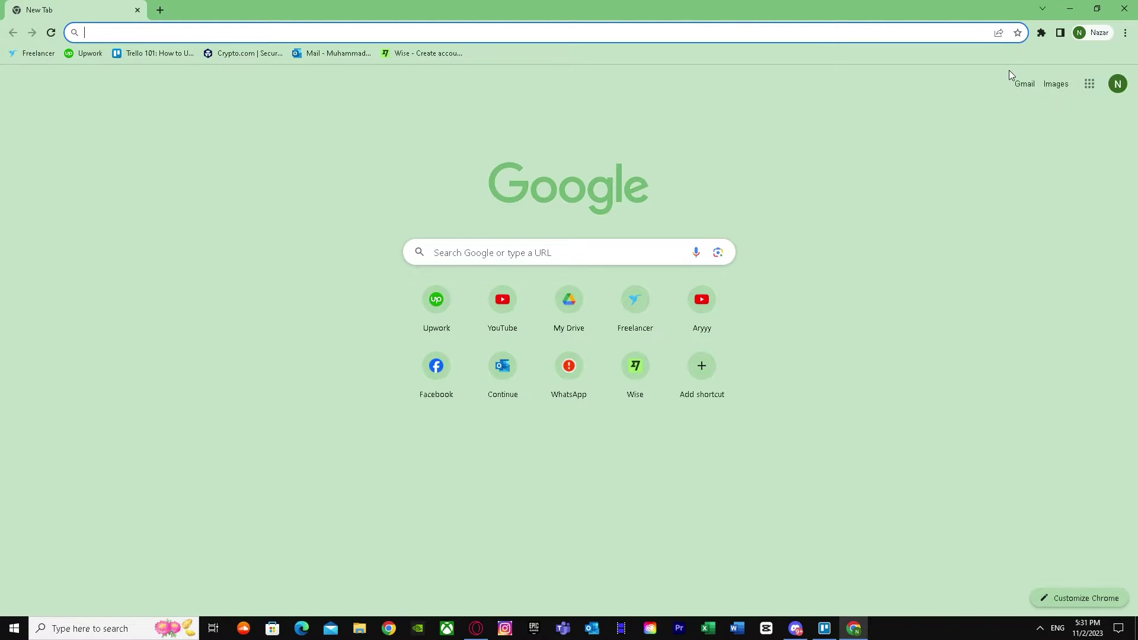
click(1014, 79)
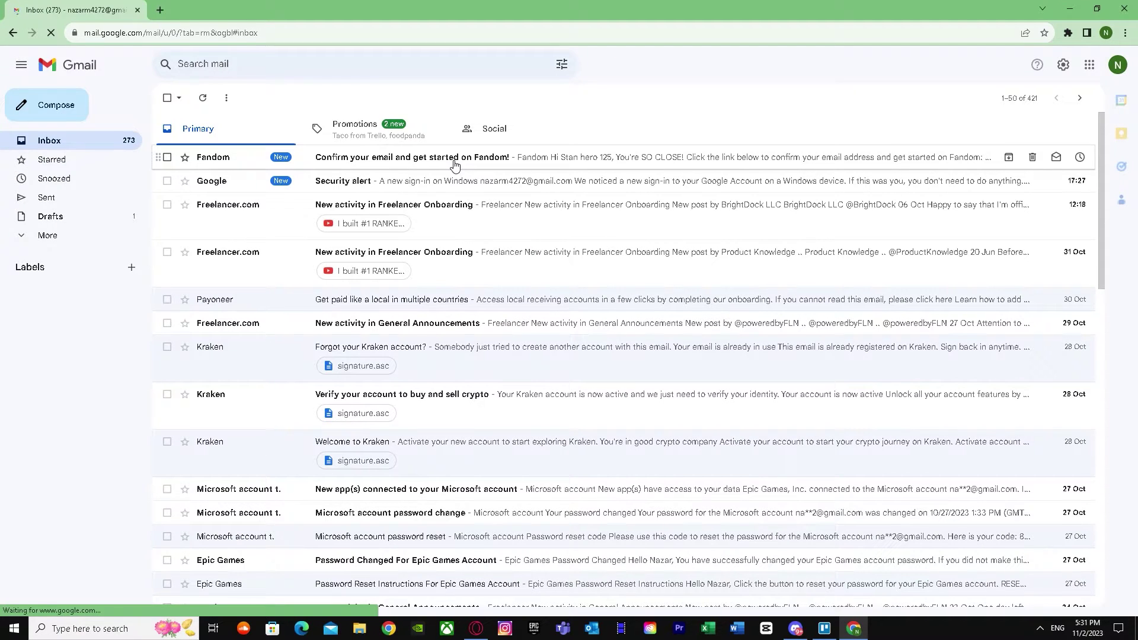
click(454, 161)
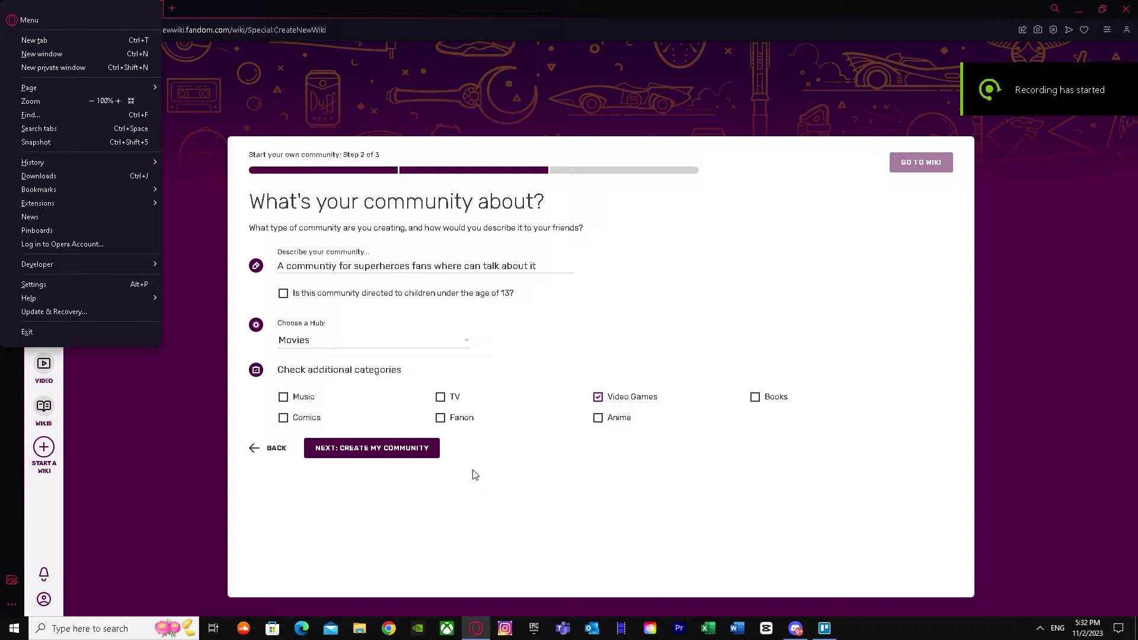
Create the Spiderheroes community and choose the Nebula theme in dark mode.
click(1031, 375)
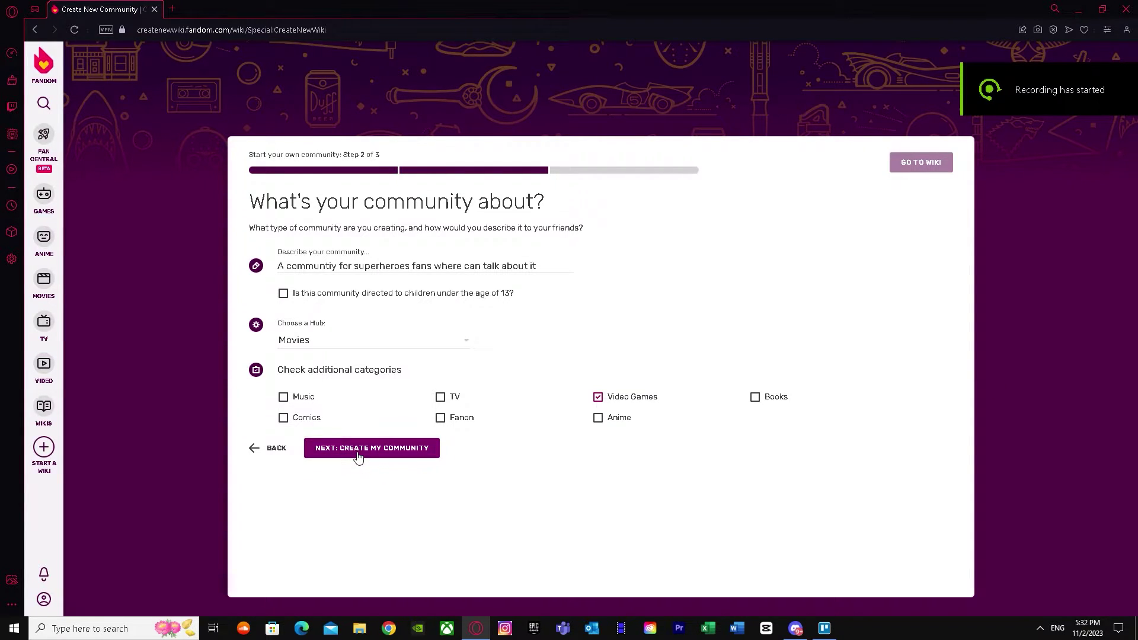
click(389, 454)
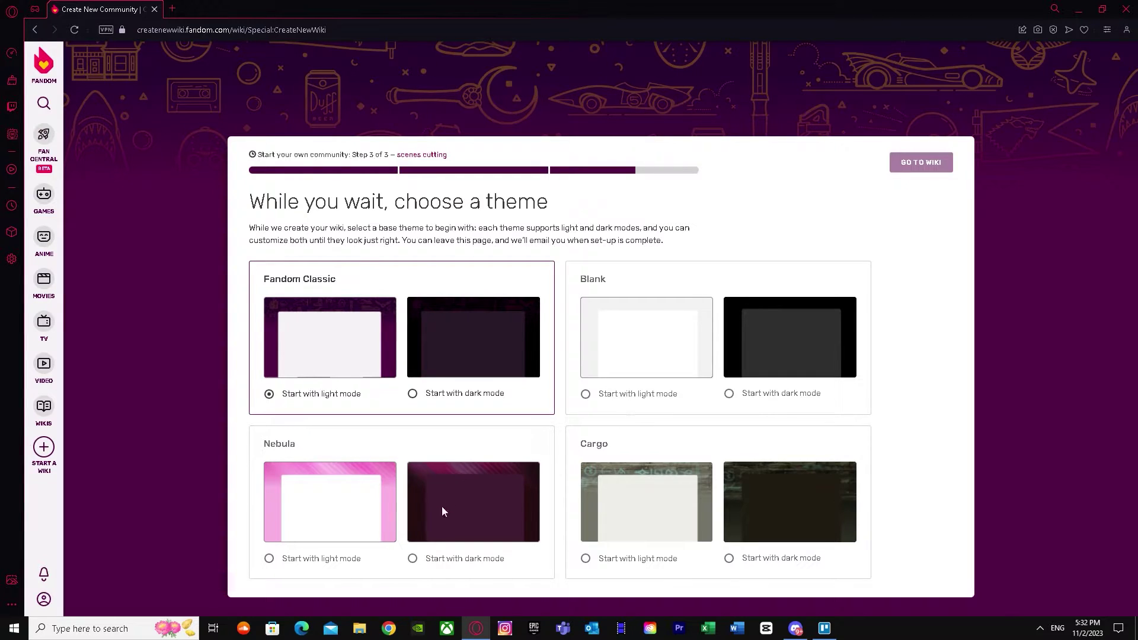
click(411, 559)
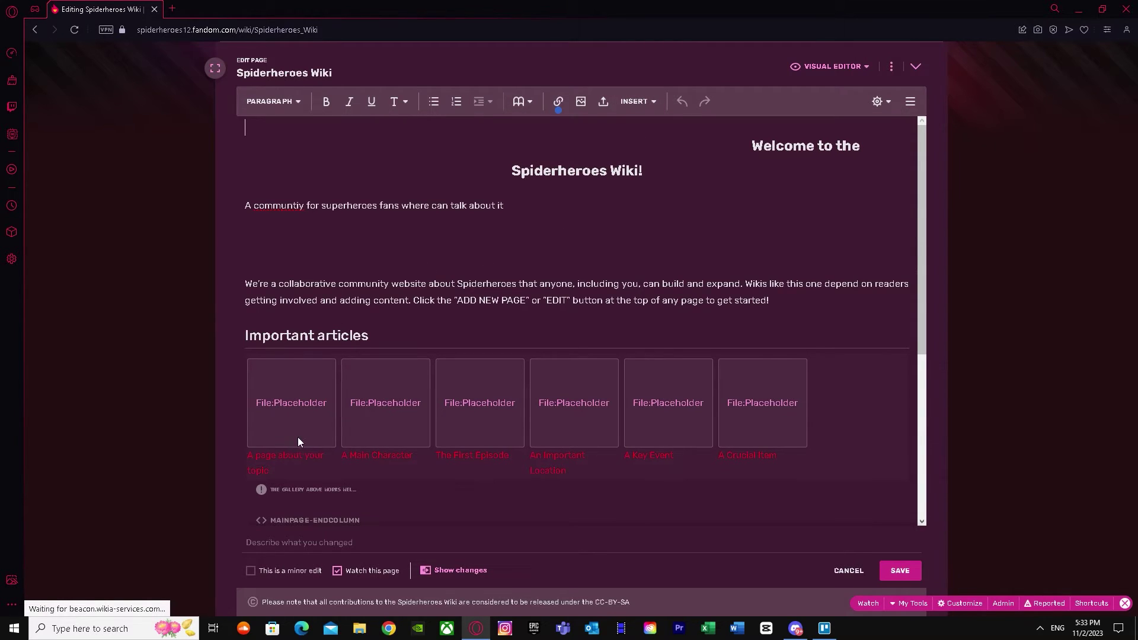
Open the Important articles placeholder gallery for editing and search its media for 'spiderman'.
click(372, 406)
click(863, 388)
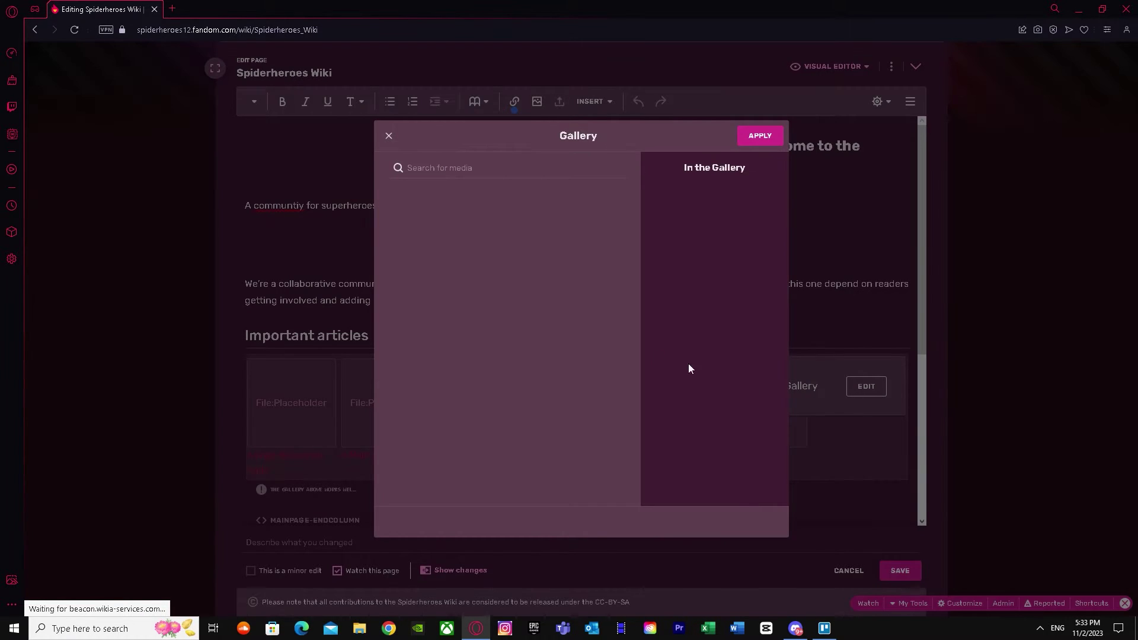
click(514, 159)
text(spider)
key(BackSpace)
text(man)
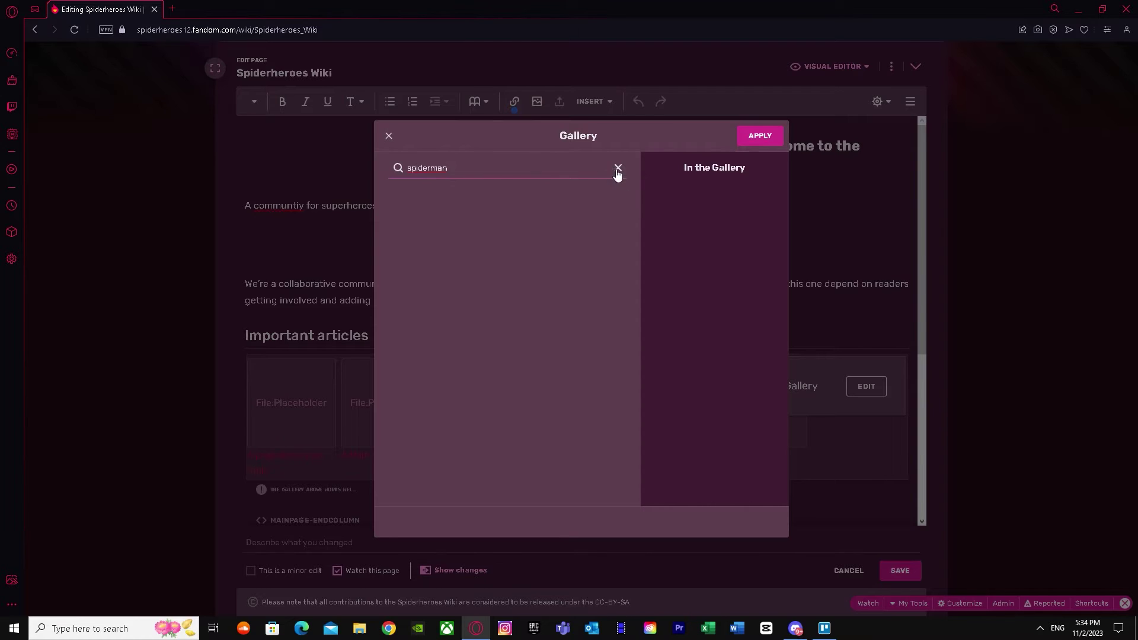
Apply the empty gallery so it is removed from the main page.
click(745, 138)
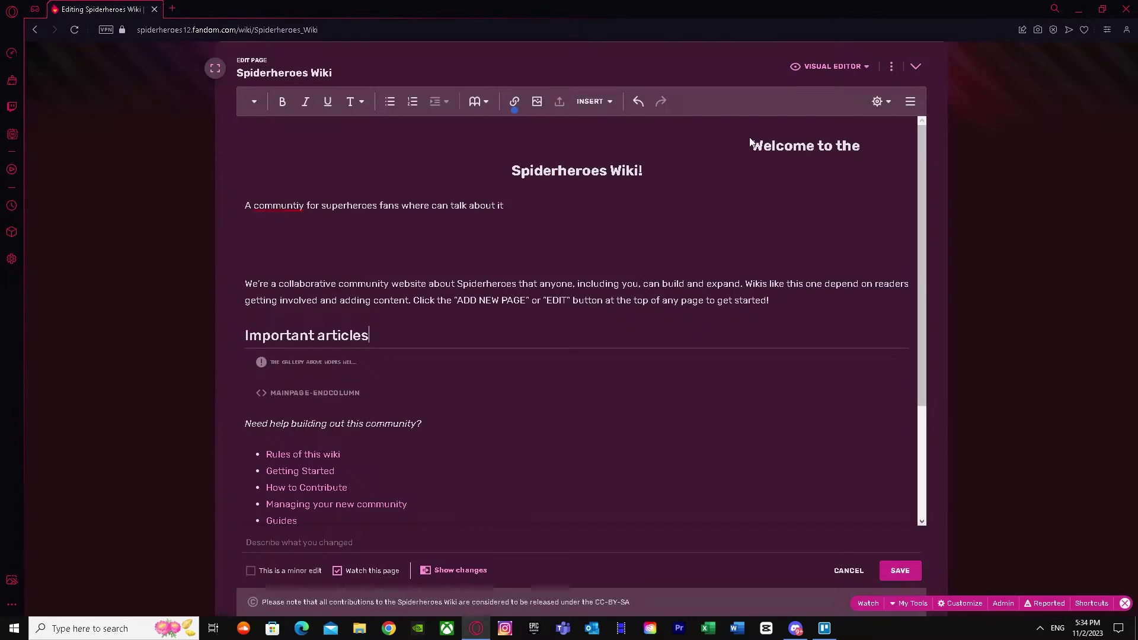
scroll(349, 483, down, 2)
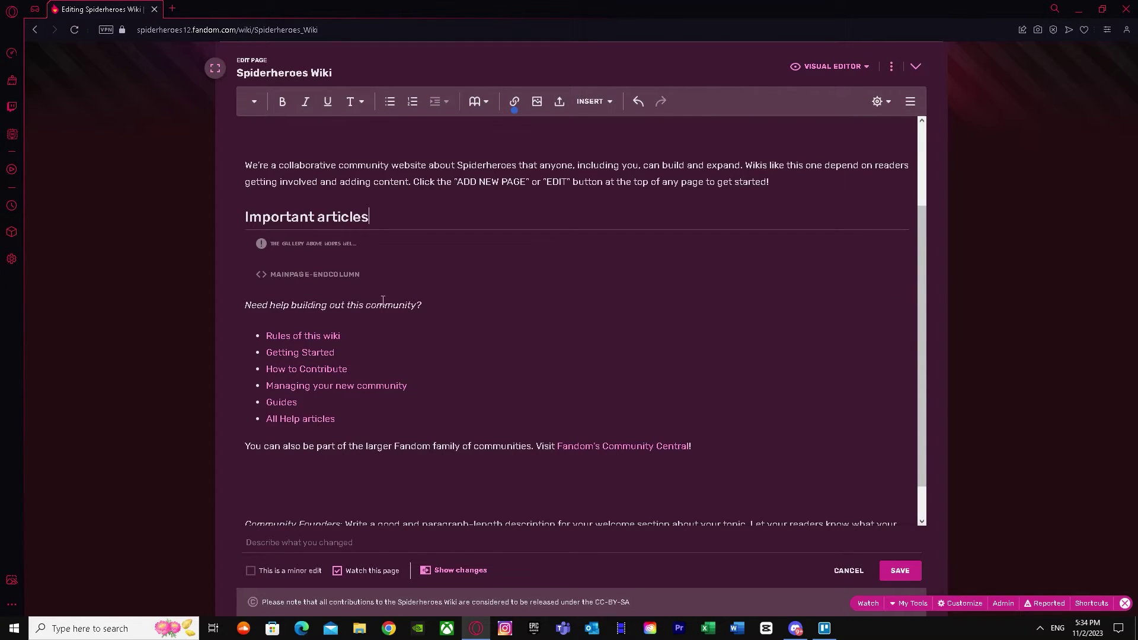
scroll(383, 304, down, 1)
scroll(400, 362, up, 3)
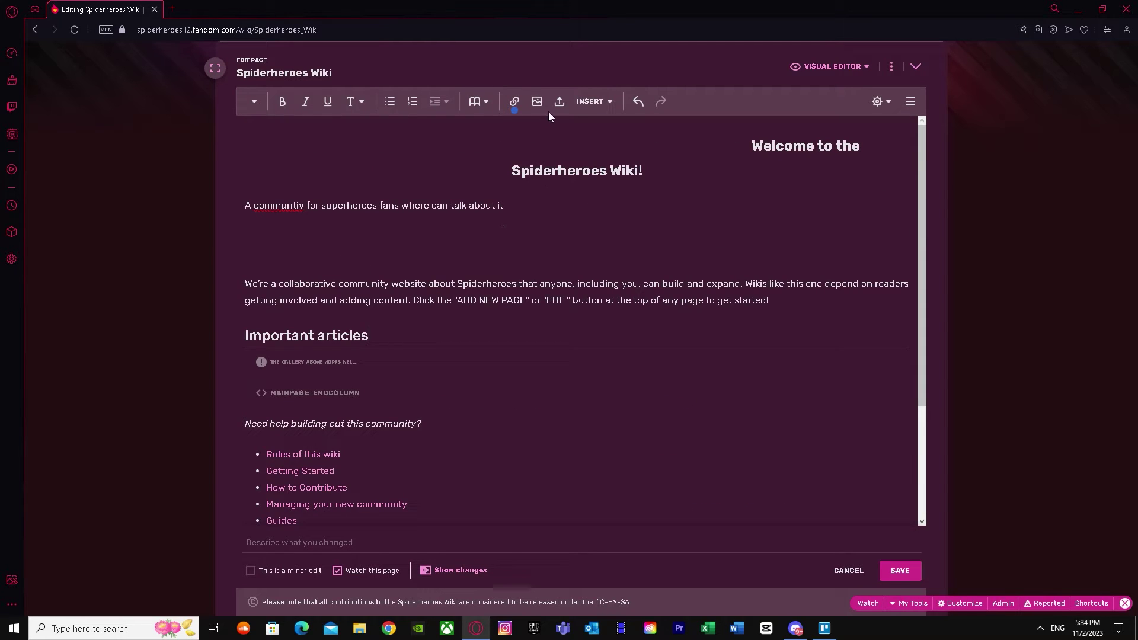
Upload the black-suited Spider-Man picture from downloads, agreeing to the image policy.
click(537, 104)
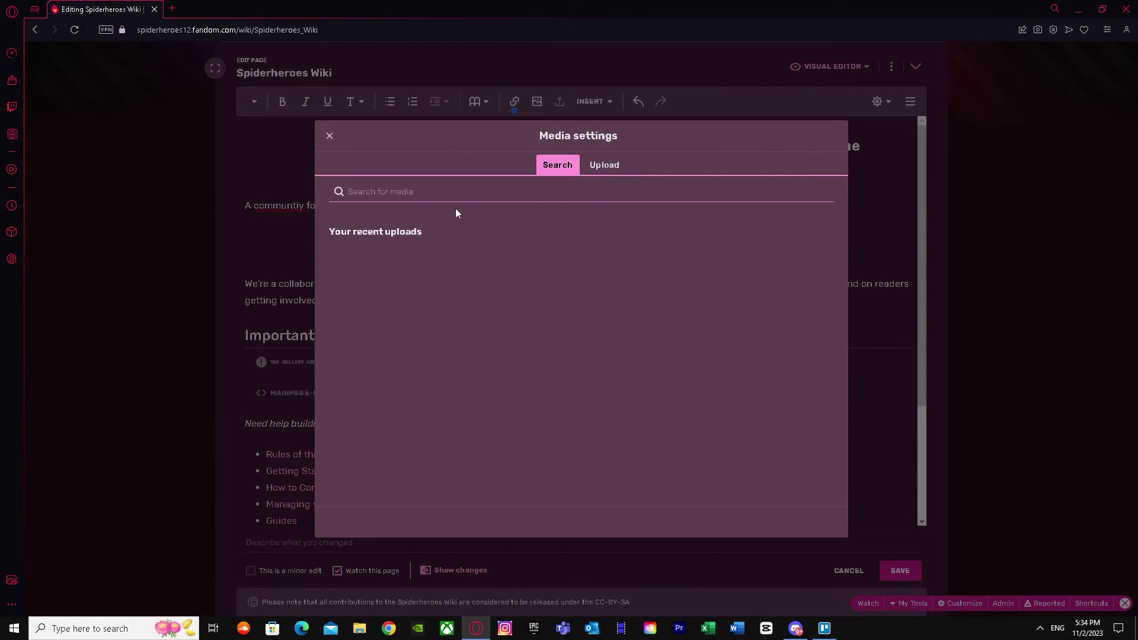
click(600, 169)
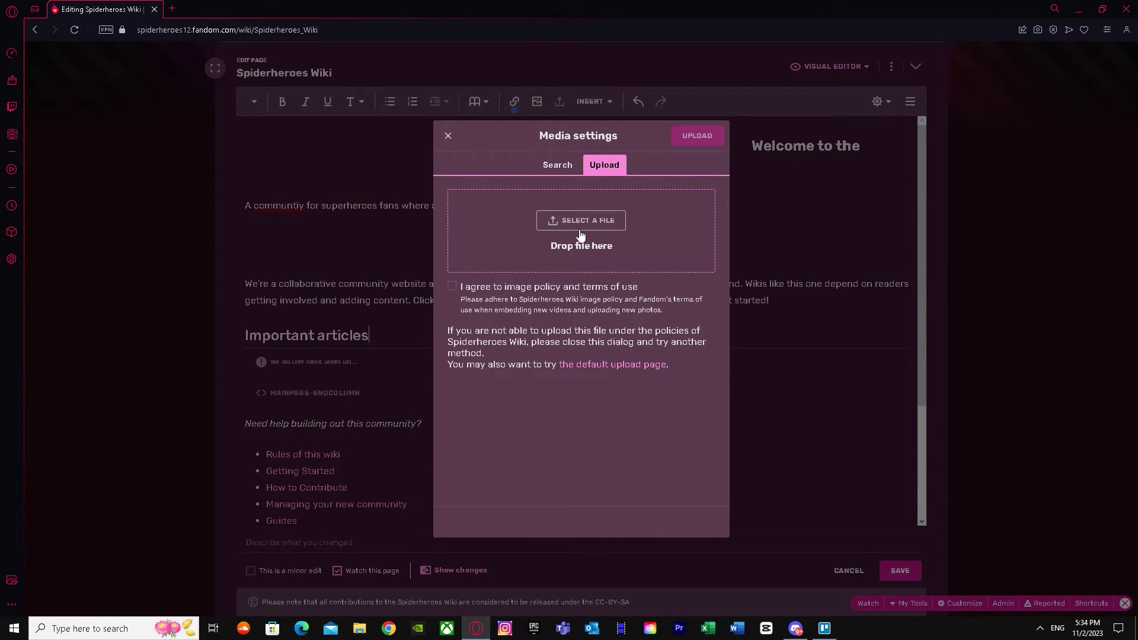
click(580, 231)
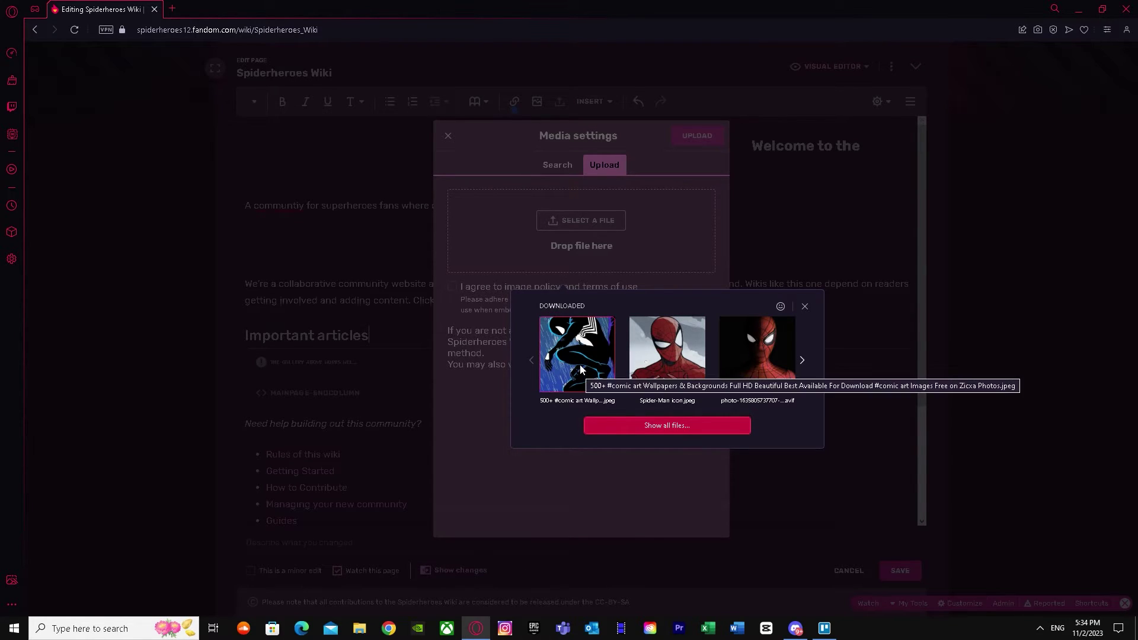
click(574, 344)
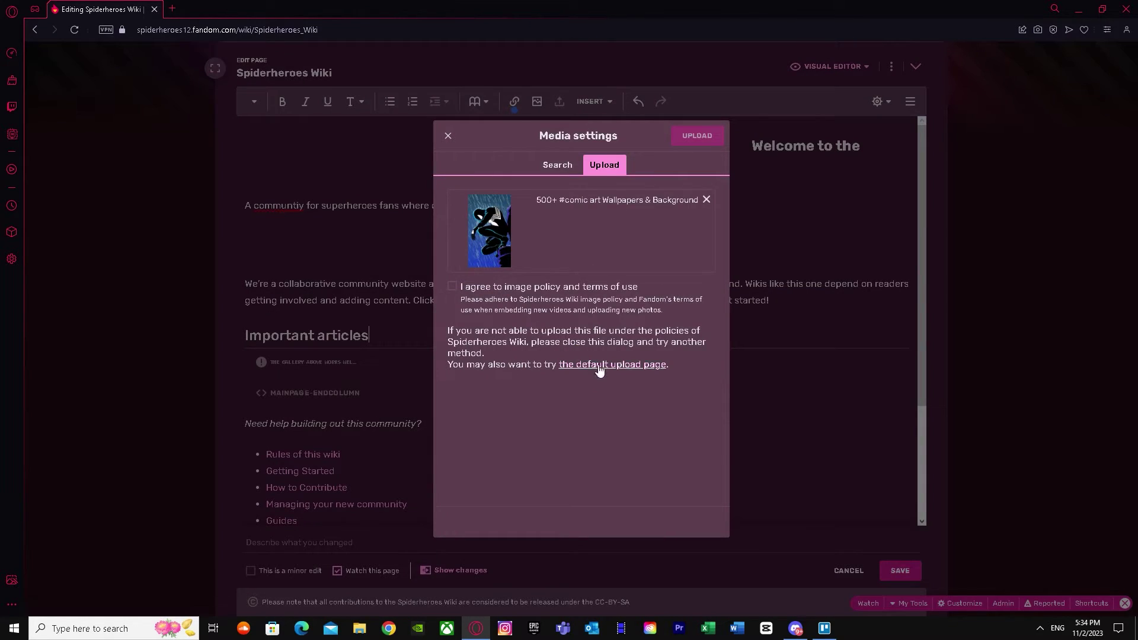
click(452, 286)
click(709, 136)
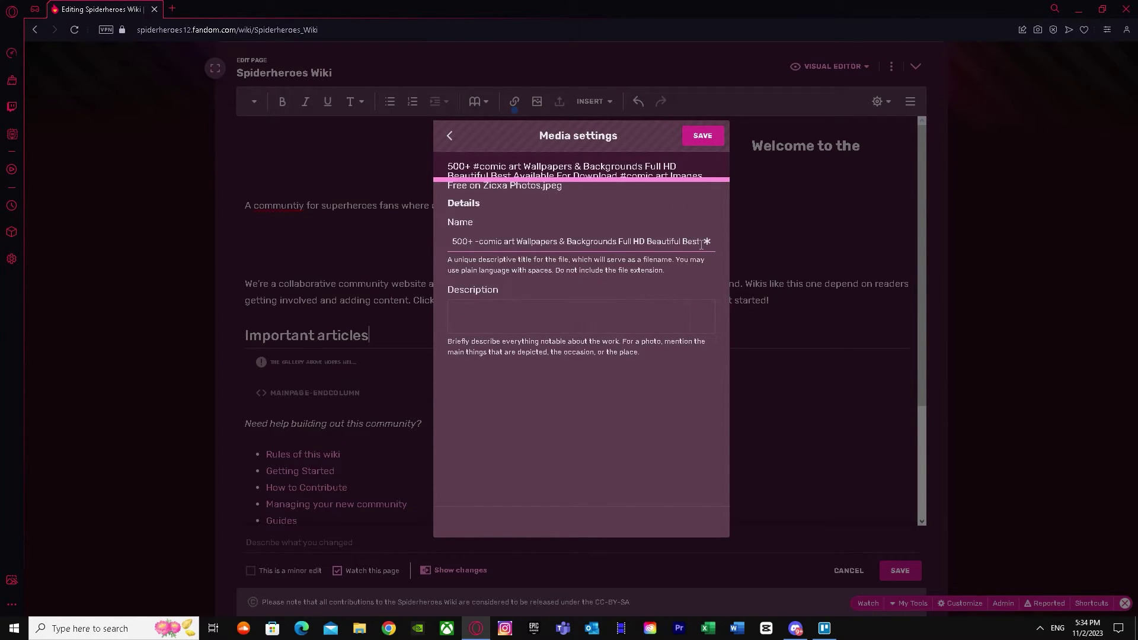
Replace the uploaded image's long file name with 'Spiderman vemon'.
drag(699, 243, 508, 246)
key(ctrl+a)
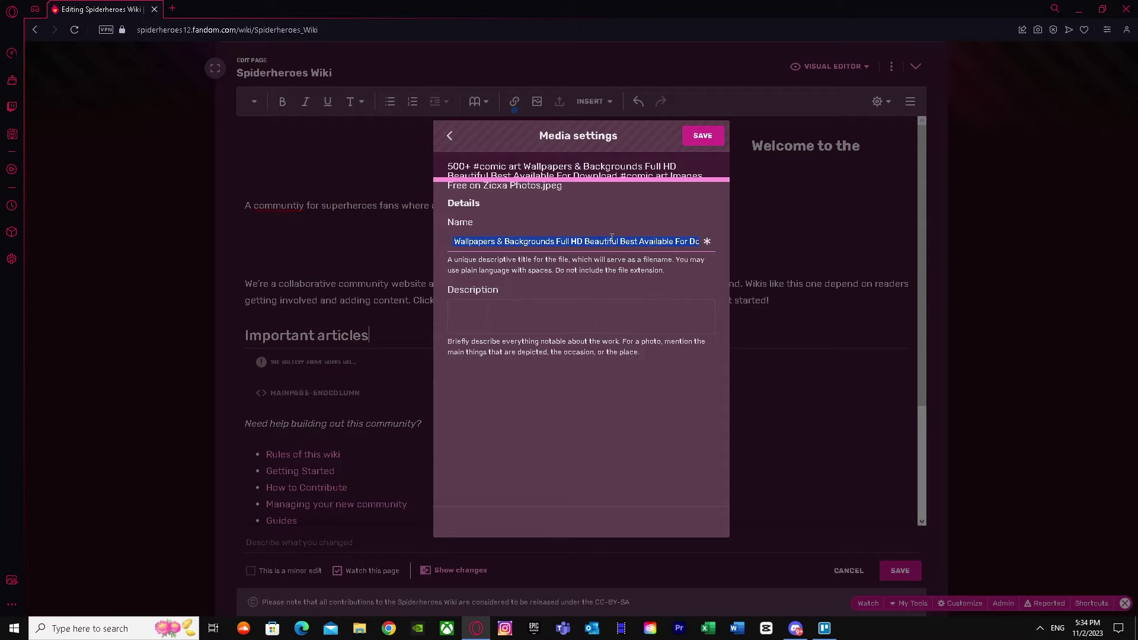
key(BackSpace)
text(Spiderman vemon)
Describe the image as Spider-Man sitting alone, sad, thinking about his past, removing the stray gibberish.
click(566, 302)
text(Spider)
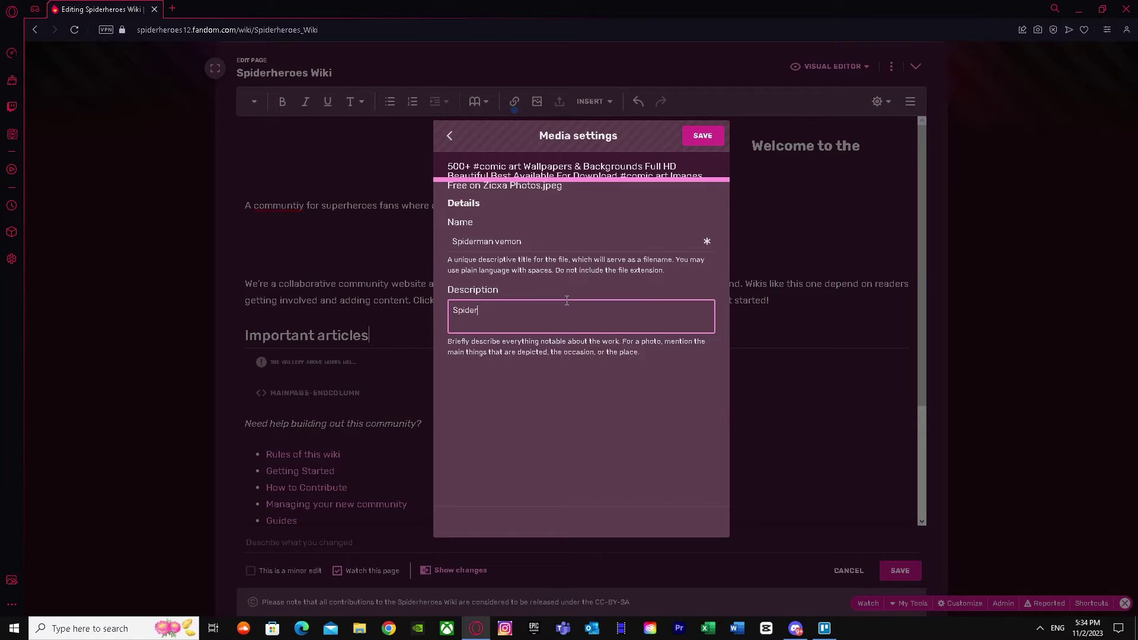
text(man )
text(sitting alone )
text(sad thinking about his past w)
key(BackSpace)
text(and what hes donesssssssssssssssssssssssssssssssssssdkkkkkkkkkkkkkkkkkkkkkkslacnnnnnnnnnnnnnnnnnnnnnnnnxkjlvgbngggggngngngngngngngngngngngngngngngngngngngngngngngngngngngngngng3gggjgkg4444444444444444)
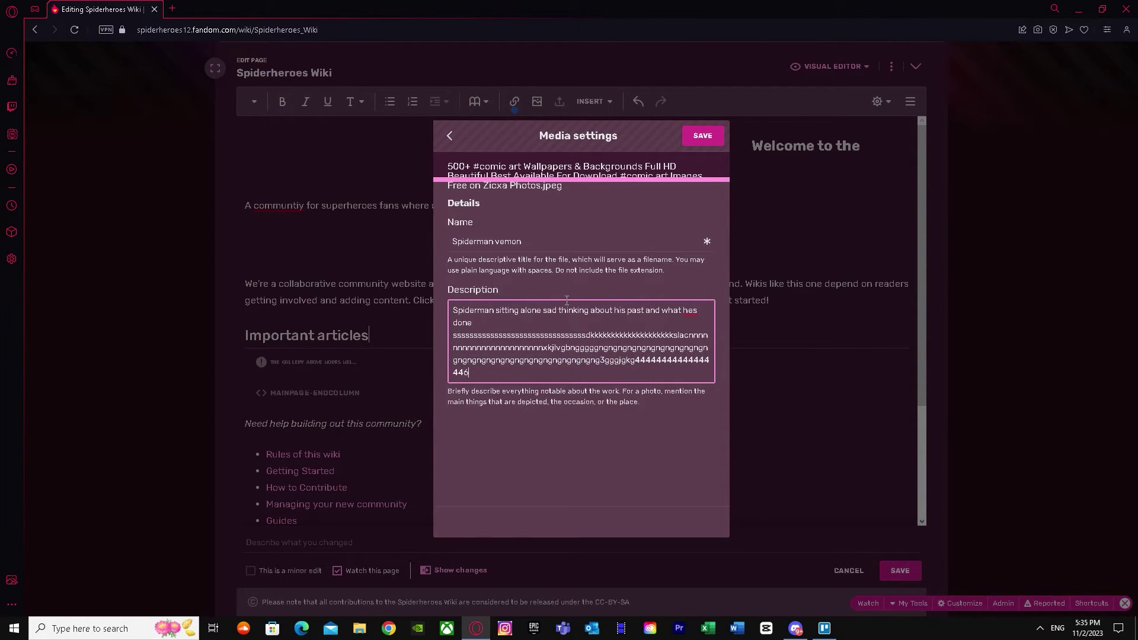
text(6jxxdffffffvbnnnnnnnnnnnnnnnnnnnnnnnnnnnnnnnnnnnnnnnnnnnnnnnnnnnnnnnnnnnnnnnnnnnnnnnnnnnnnnnnnnnnnnnnnnnnnnnnnn54444444444444444)
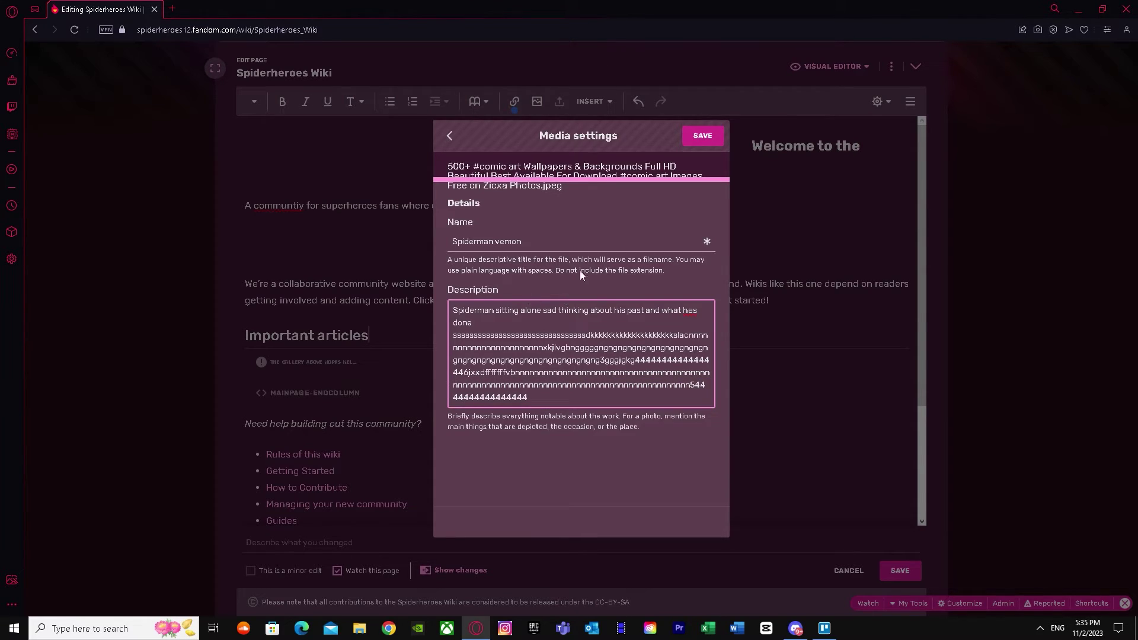
click(700, 138)
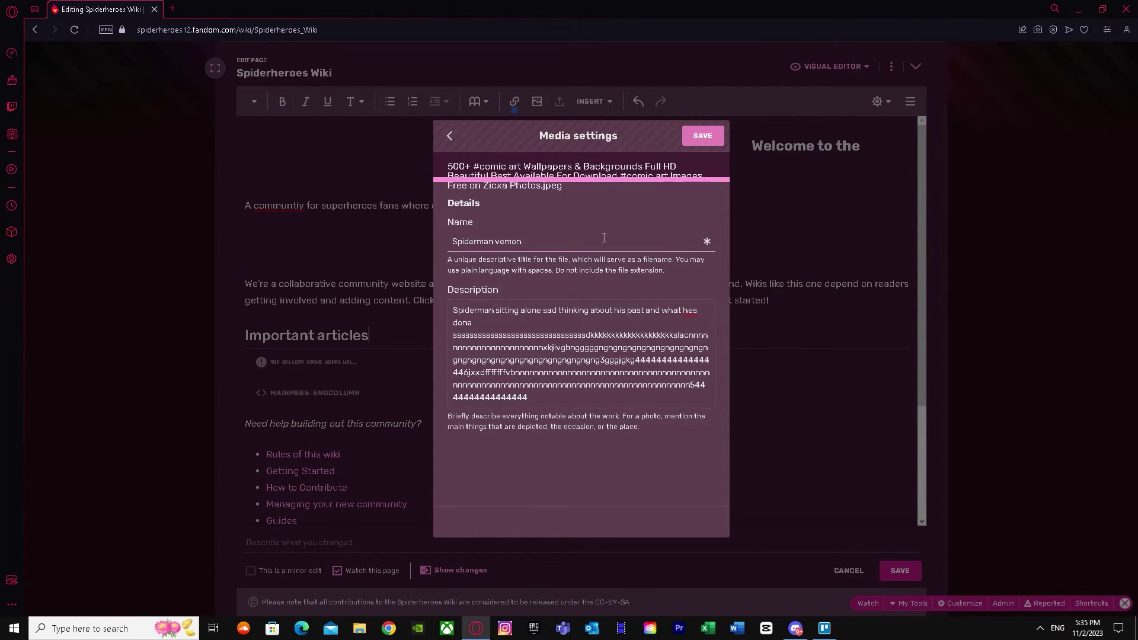
click(674, 392)
click(698, 143)
click(629, 350)
drag(558, 396, 480, 328)
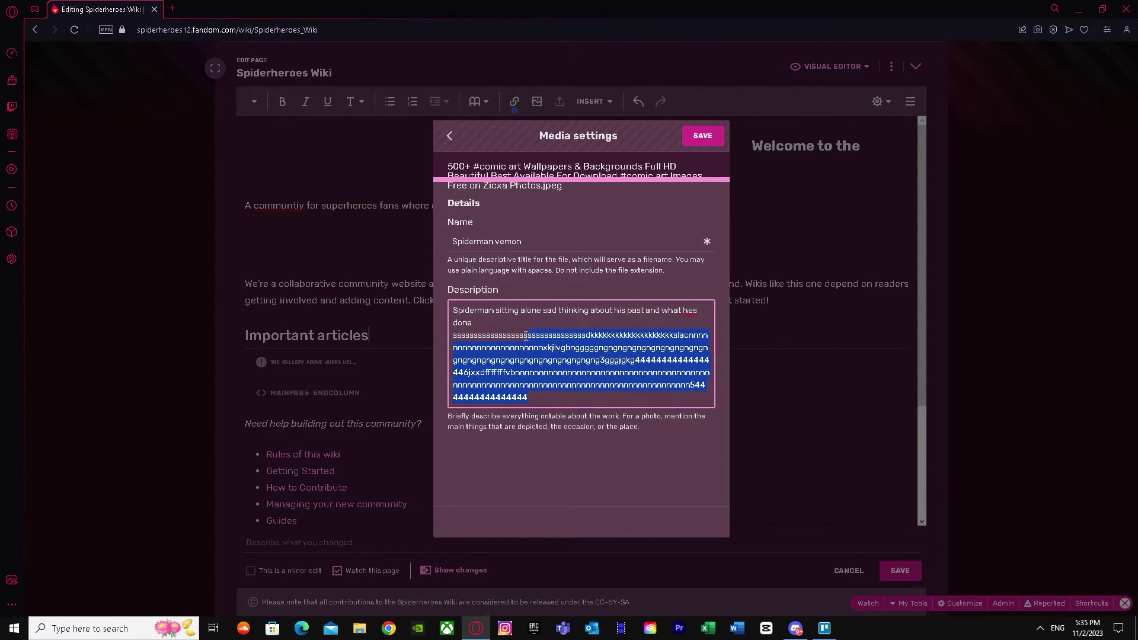
key(BackSpace)
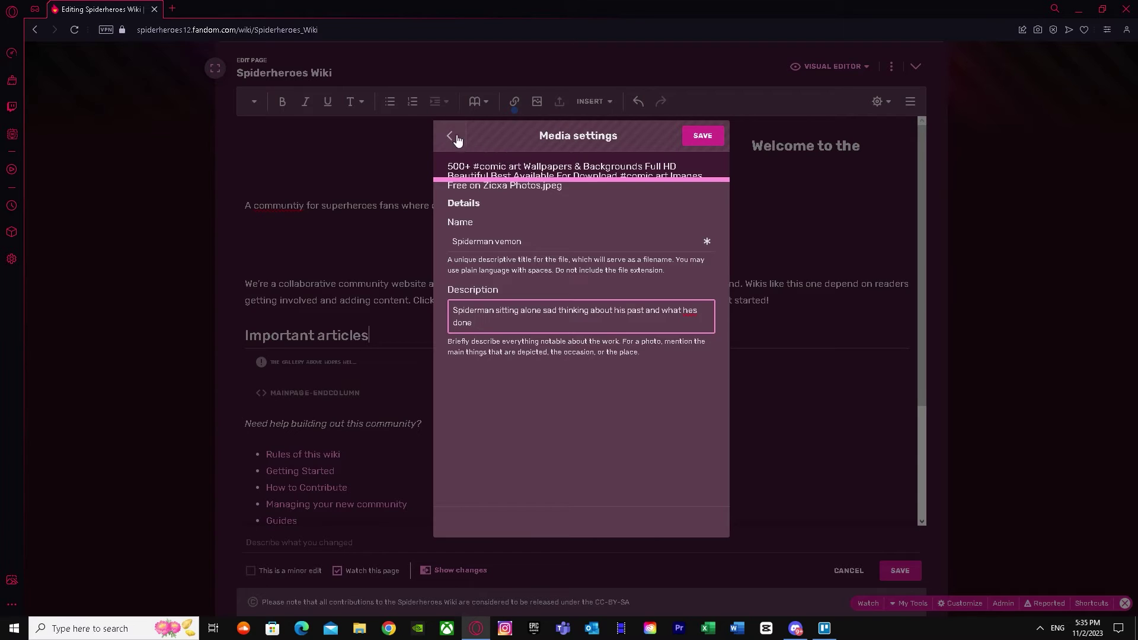
Save the image details to complete the 'Spiderman vemon' upload.
click(449, 135)
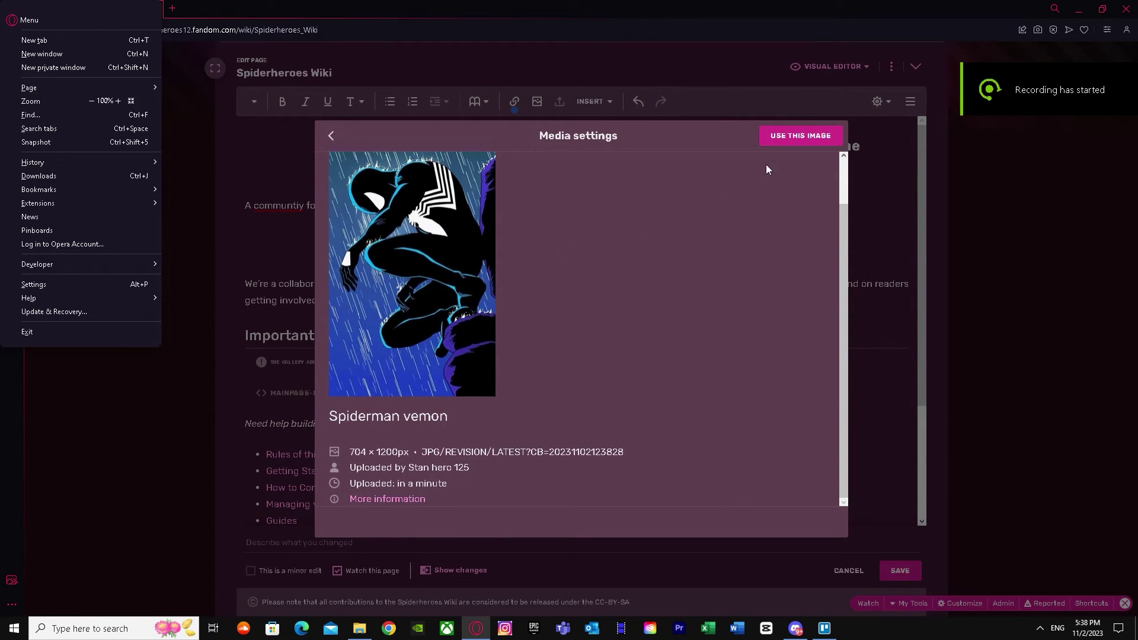
Insert the Spiderman vemon image beside Important articles with the caption 'Venom sipderman'.
click(788, 139)
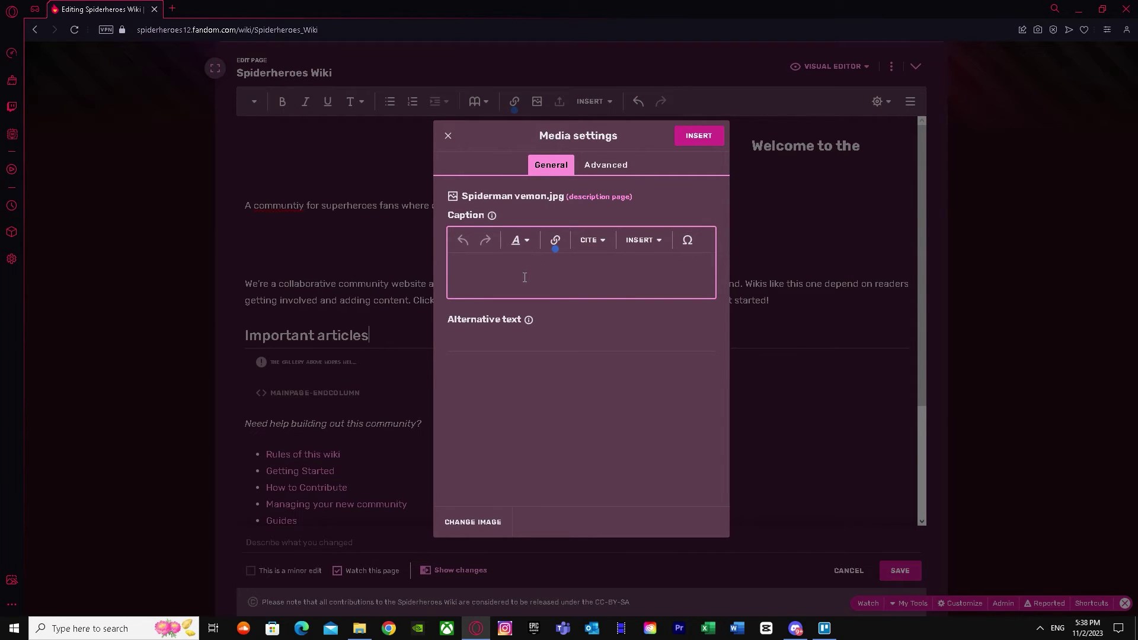
text(Vemoi)
key(BackSpace)
key(BackSpace)
key(BackSpace)
text(enom sipderman)
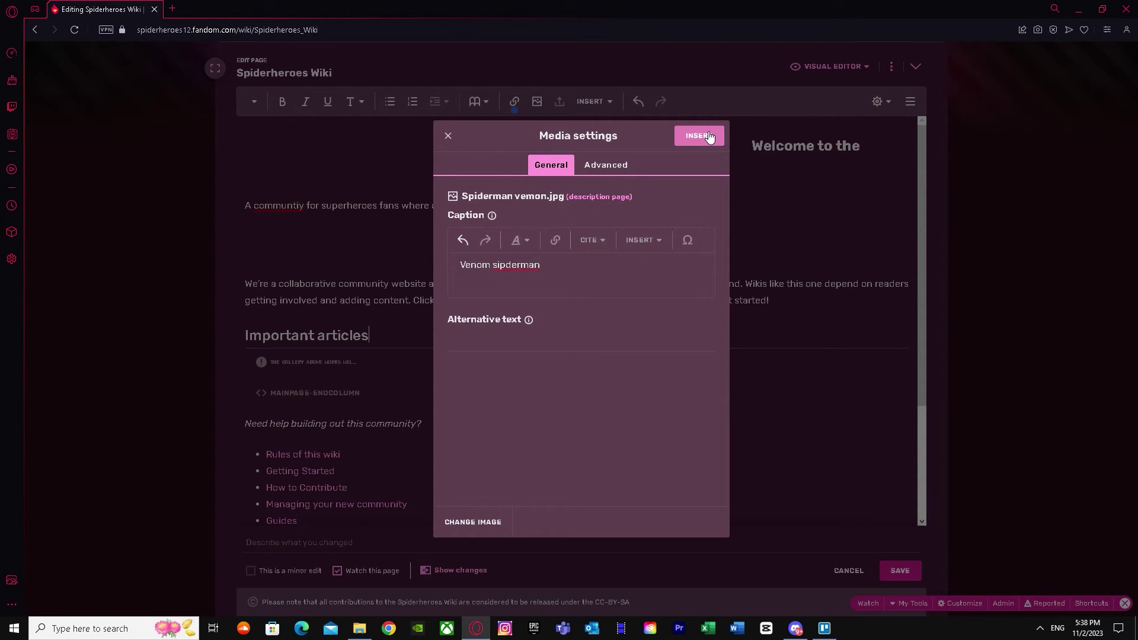
click(709, 136)
scroll(707, 395, down, 2)
scroll(801, 400, up, 1)
scroll(565, 294, up, 1)
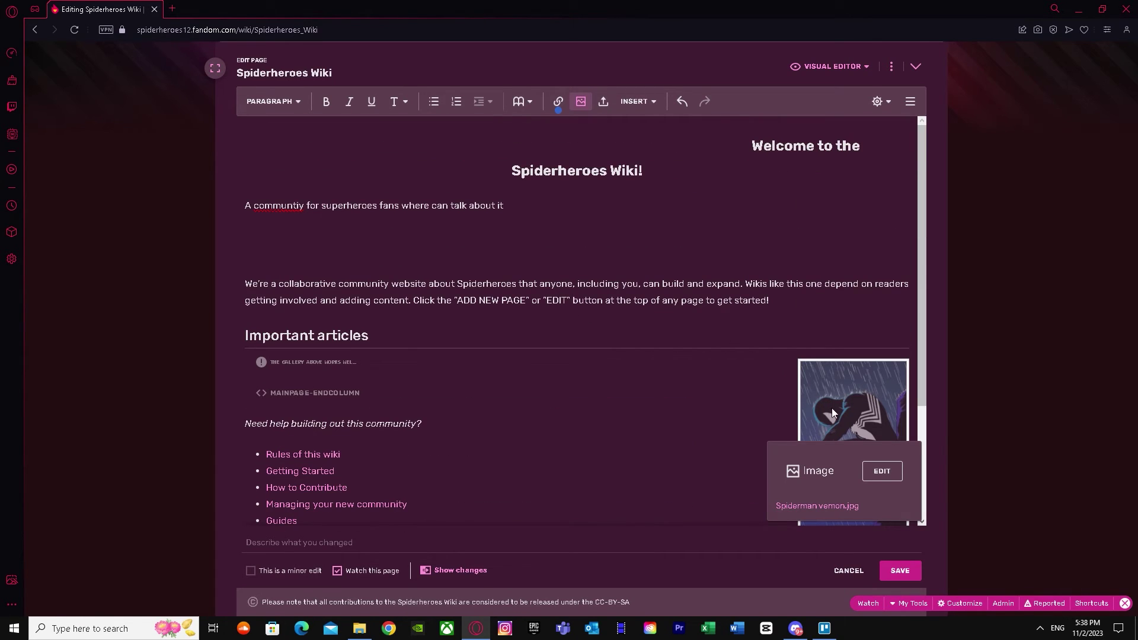
scroll(834, 416, down, 1)
scroll(401, 317, up, 1)
click(378, 170)
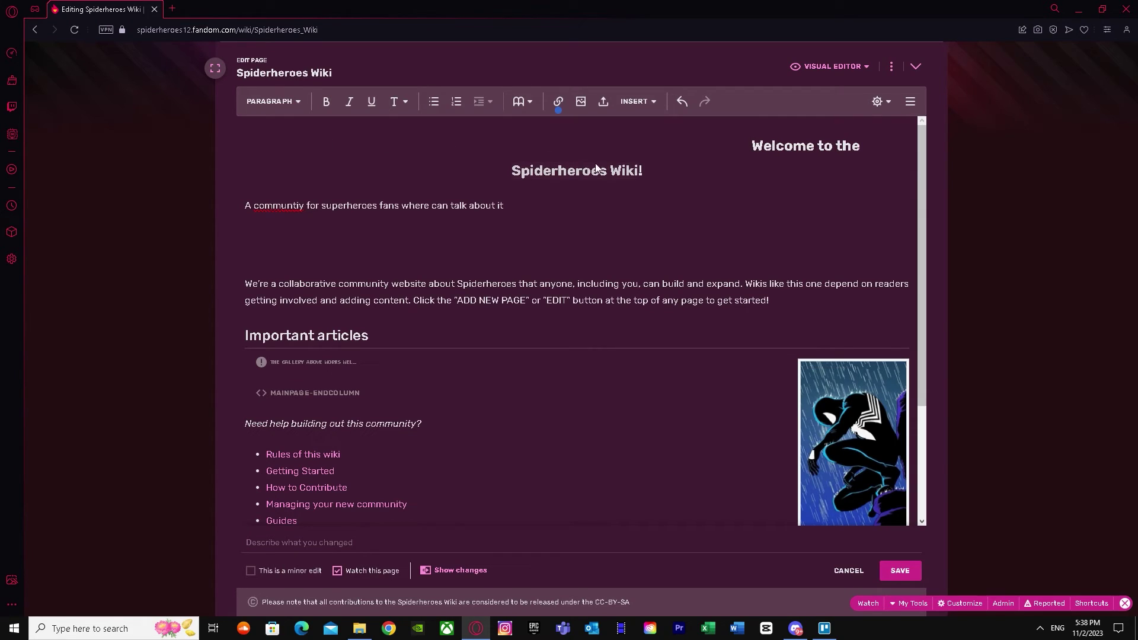
Type a bold line below the intro: "Spiderman is a very powerfull being" plus filler text.
click(748, 148)
click(292, 232)
click(326, 102)
text(s)
key(BackSpace)
text(sPIDER)
key(BackSpace)
key(BackSpace)
key(BackSpace)
key(BackSpace)
key(BackSpace)
key(BackSpace)
key(ctrl+b)
text(Spiderman is s)
key(BackSpace)
text(a very powerfull being )
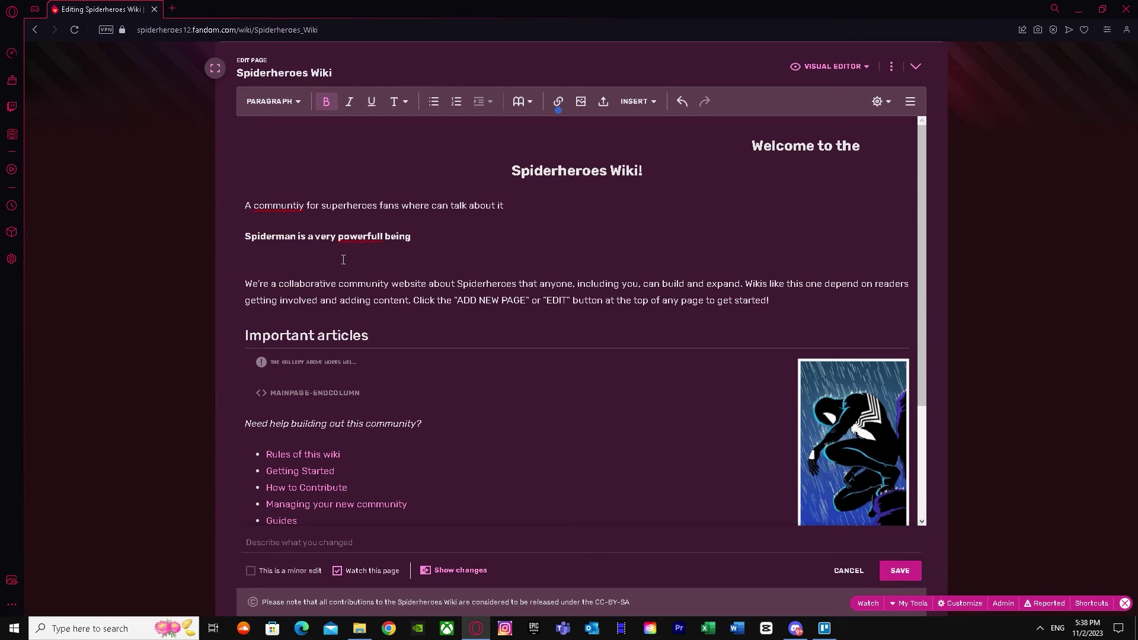
text(sdhlskkkkdfhlfdhafgsd)
Continue the line with italic filler text, then italic-underlined filler text.
click(349, 101)
text(sfsdfdslivhbbbbbbbbbbxz)
click(372, 102)
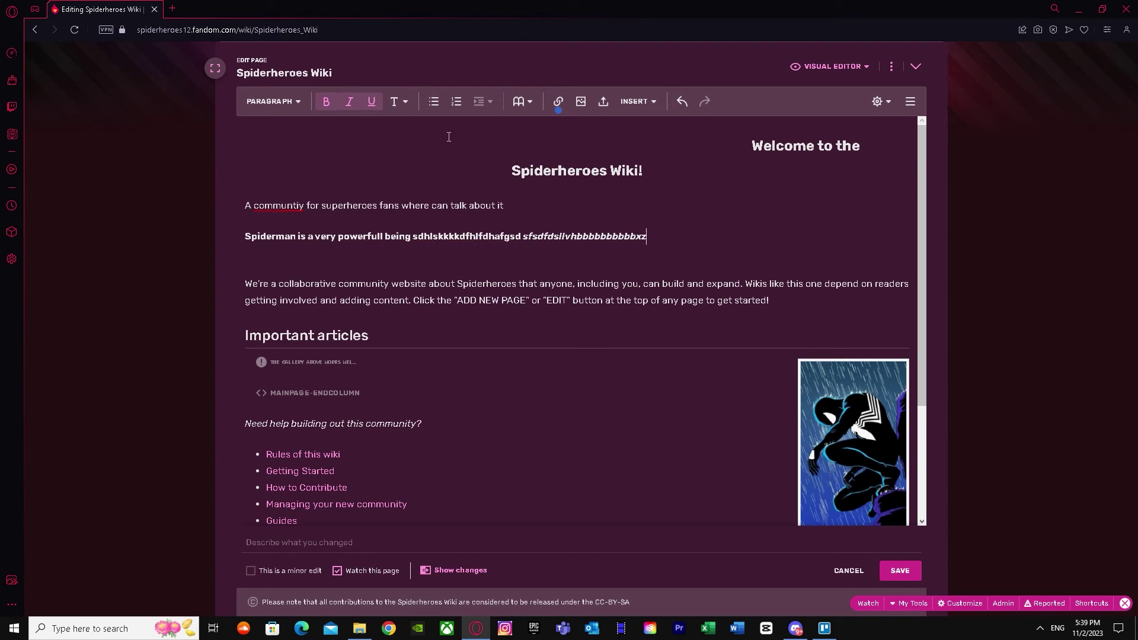
text(fsdfsdfsdffsssssssss)
click(398, 102)
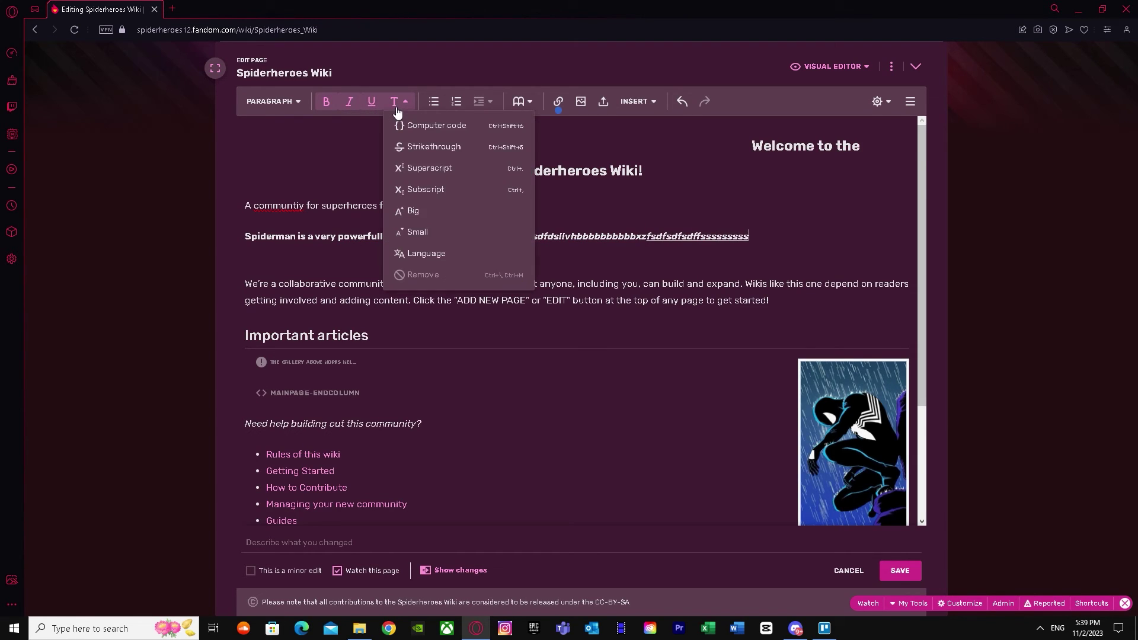
click(960, 176)
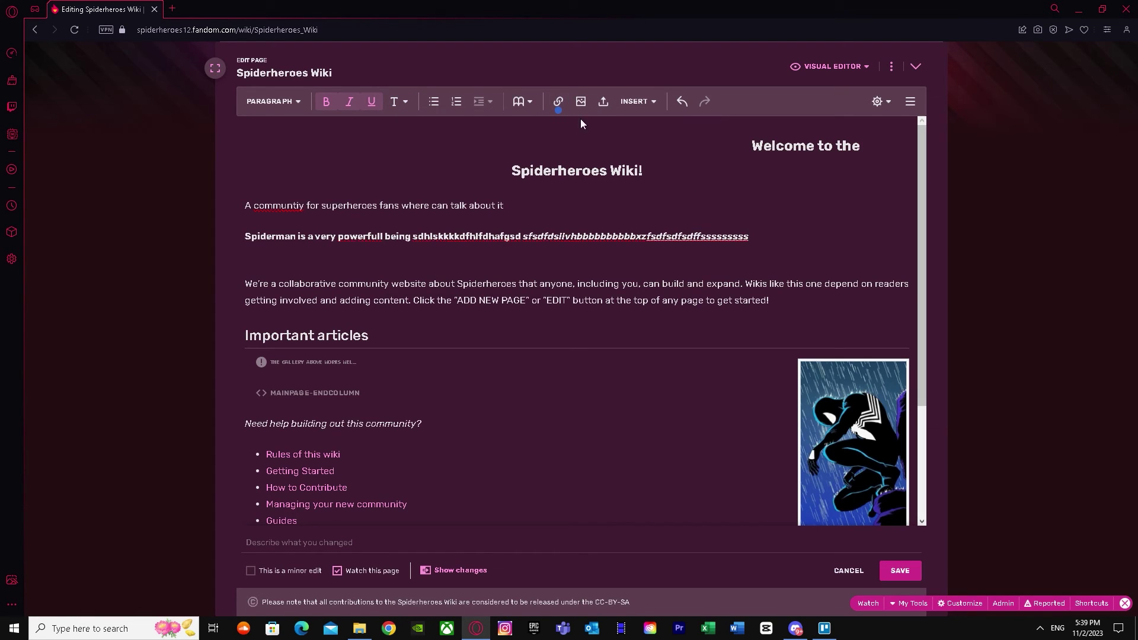
click(559, 110)
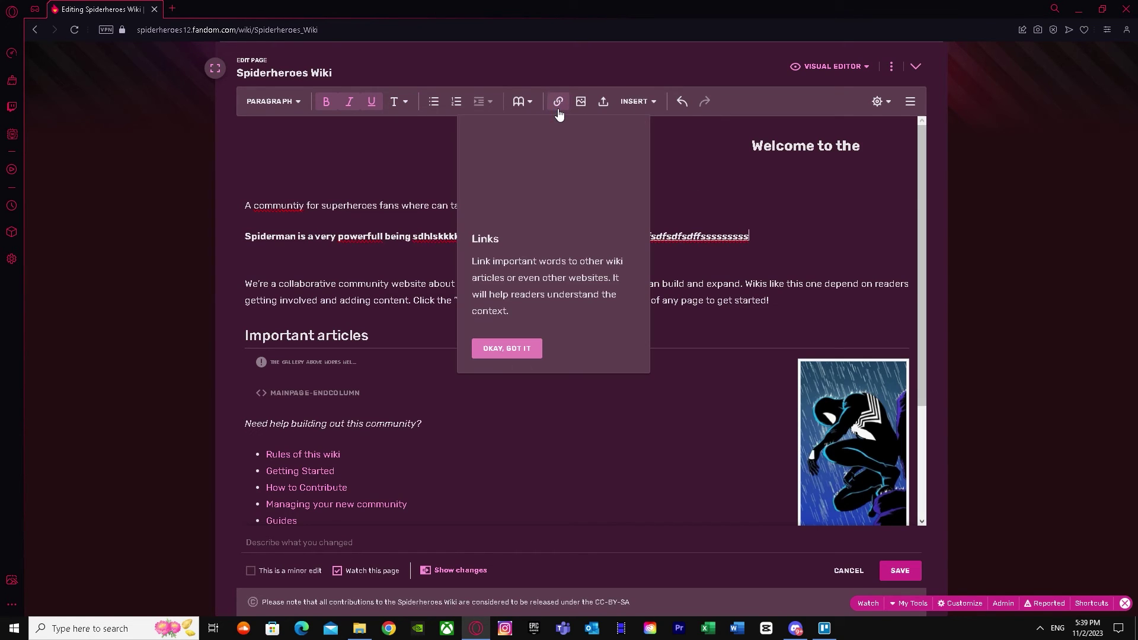
click(510, 349)
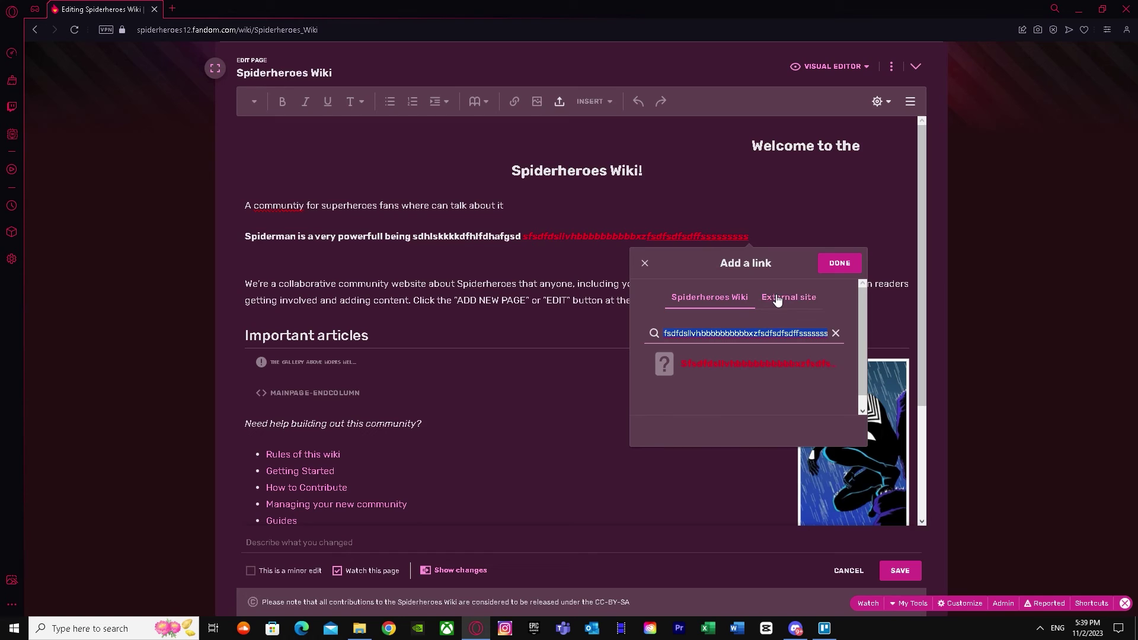
click(836, 333)
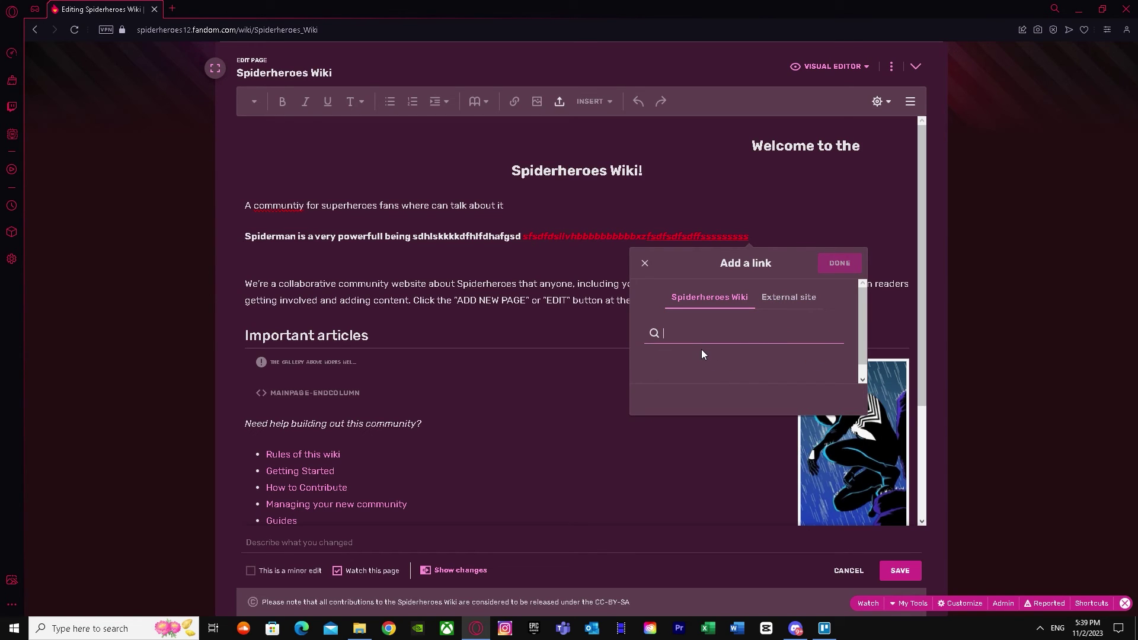
text(Vemon)
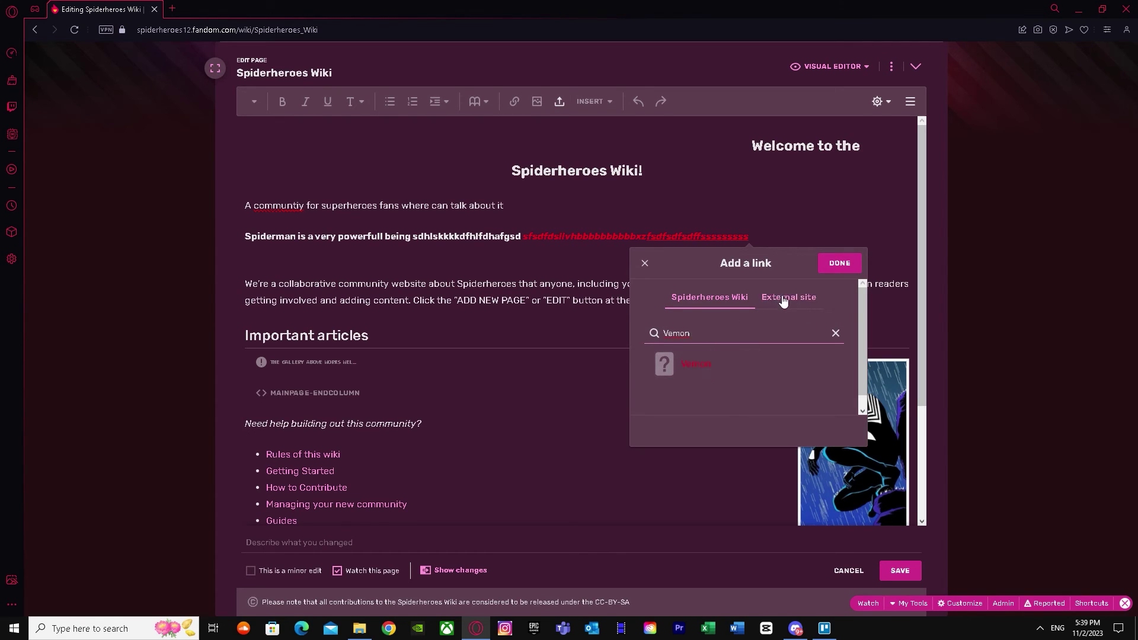
click(692, 365)
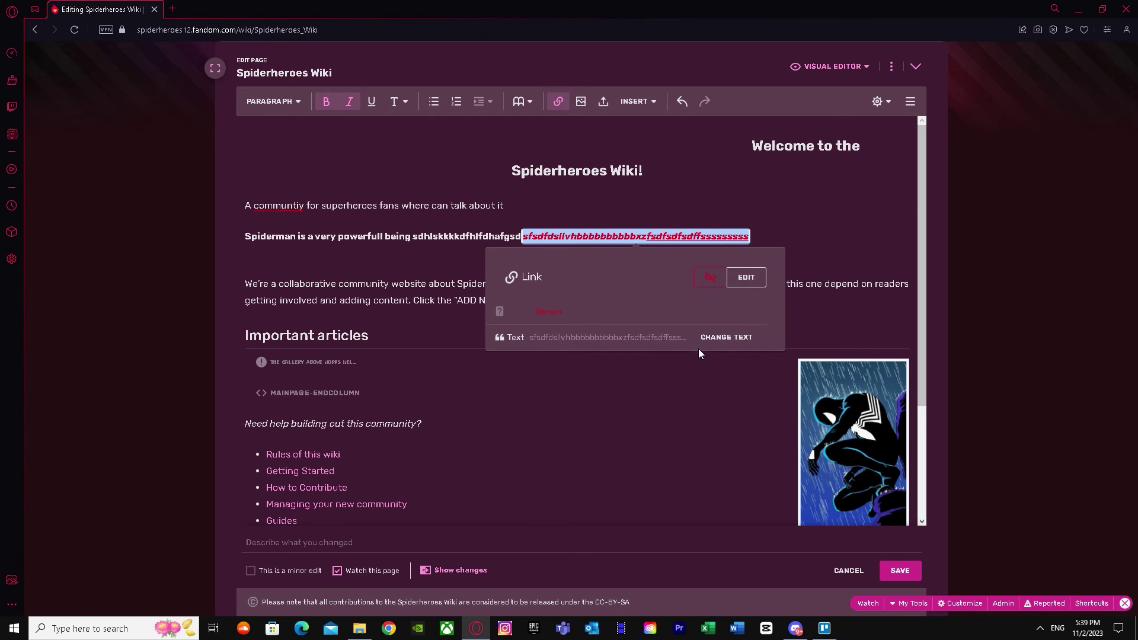
click(712, 279)
click(761, 236)
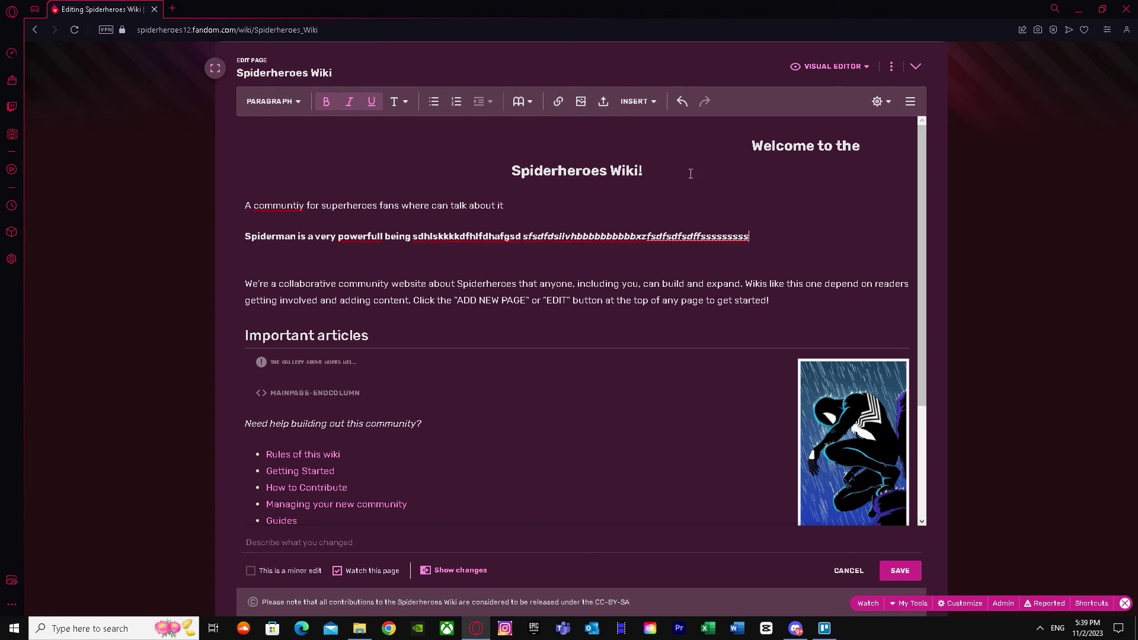
Review the saved Spiderheroes Wiki main page, then reopen it for editing.
scroll(723, 205, down, 3)
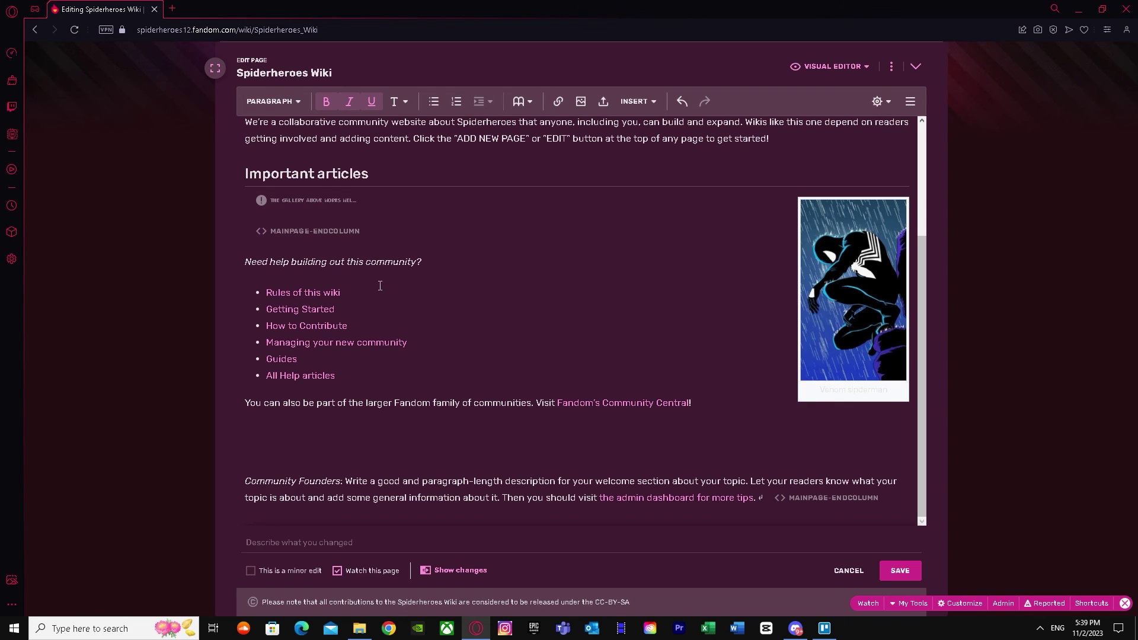
scroll(381, 287, up, 3)
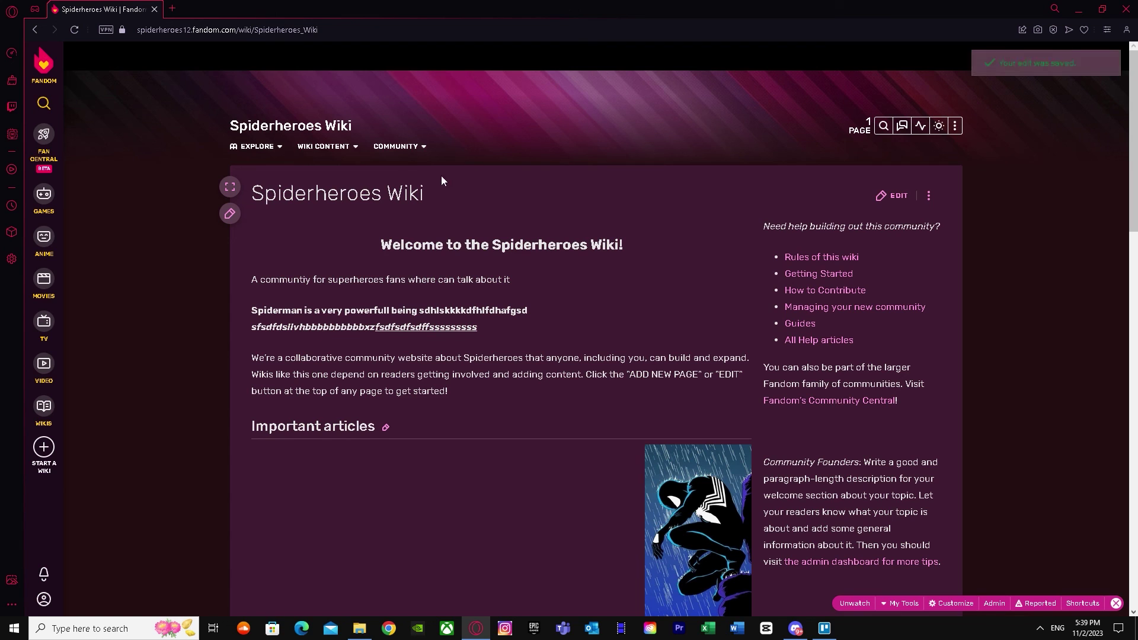
scroll(496, 388, down, 5)
scroll(496, 388, down, 3)
scroll(510, 385, up, 3)
scroll(512, 386, up, 2)
scroll(544, 297, down, 5)
scroll(609, 260, up, 10)
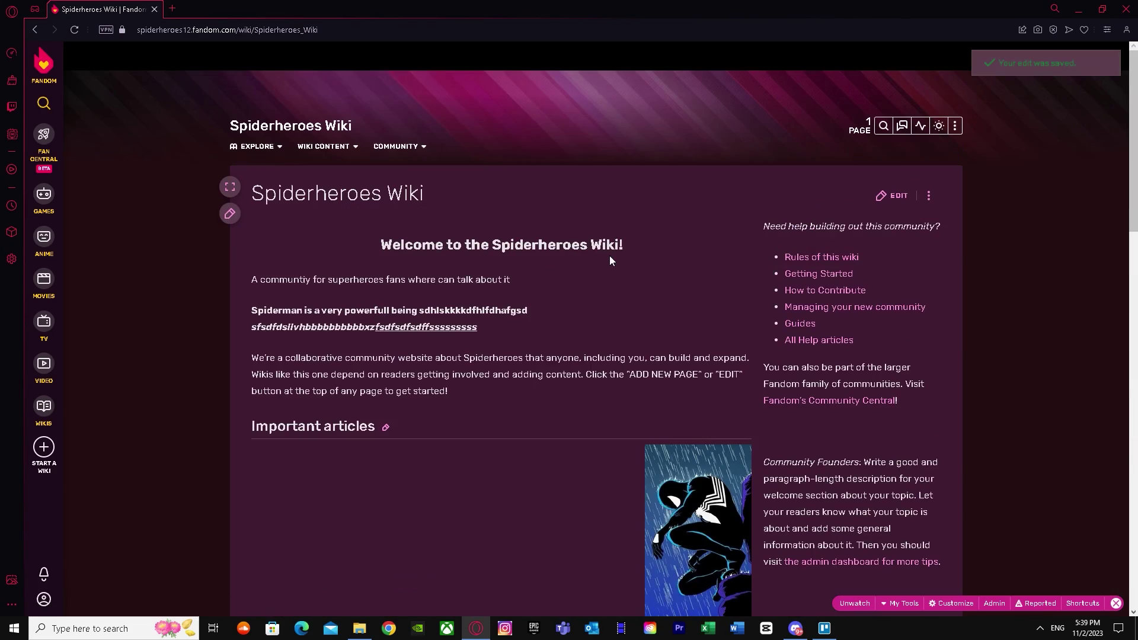
click(892, 196)
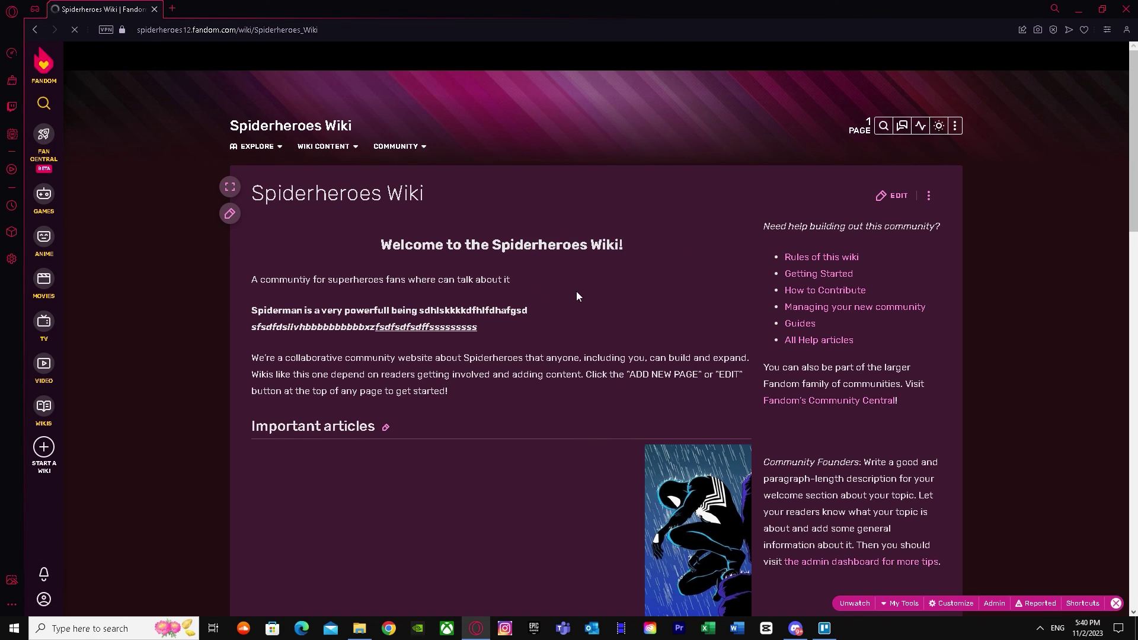